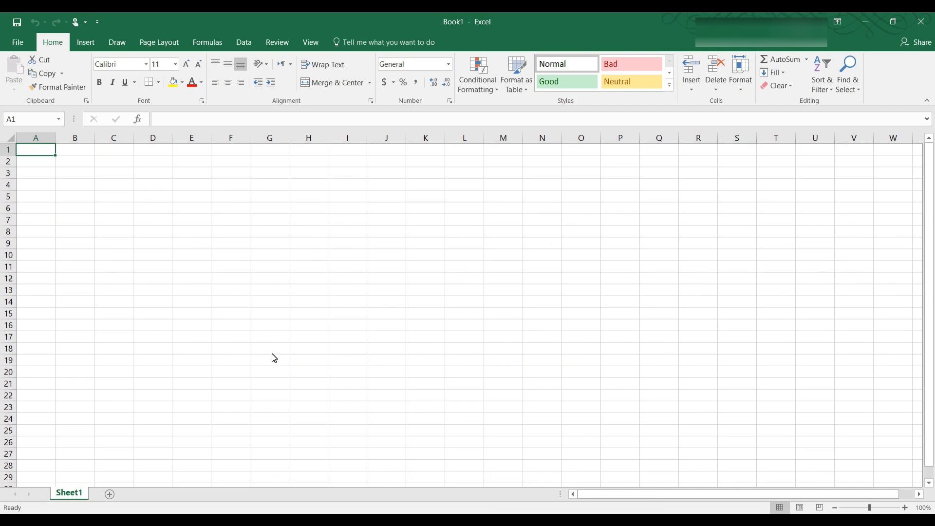
- Add two new worksheets to the workbook after Sheet1
click(110, 494)
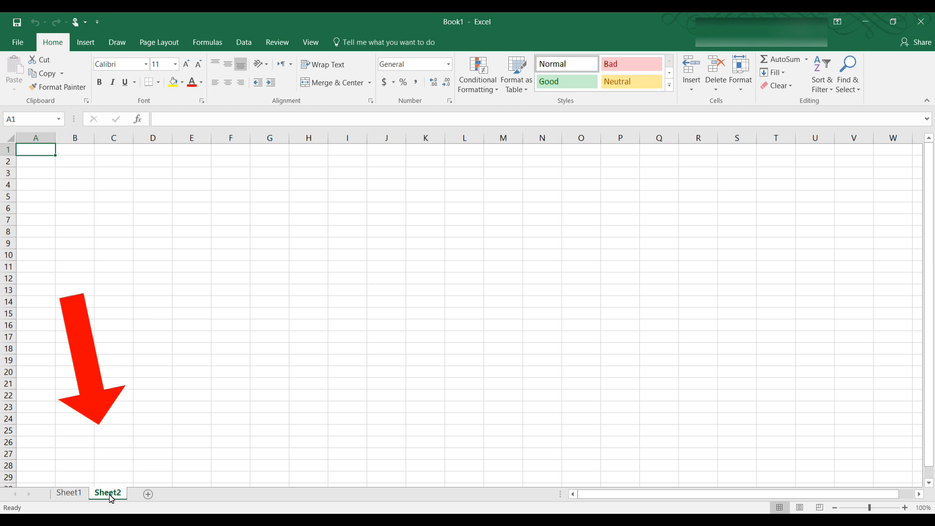
click(152, 495)
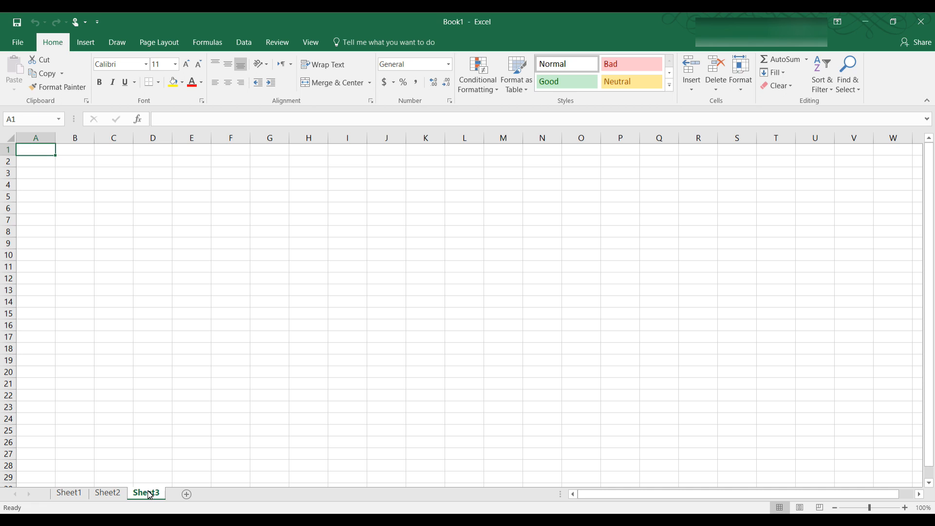
click(136, 511)
- Rename the Sheet3 worksheet as Year 2017
right_click(146, 494)
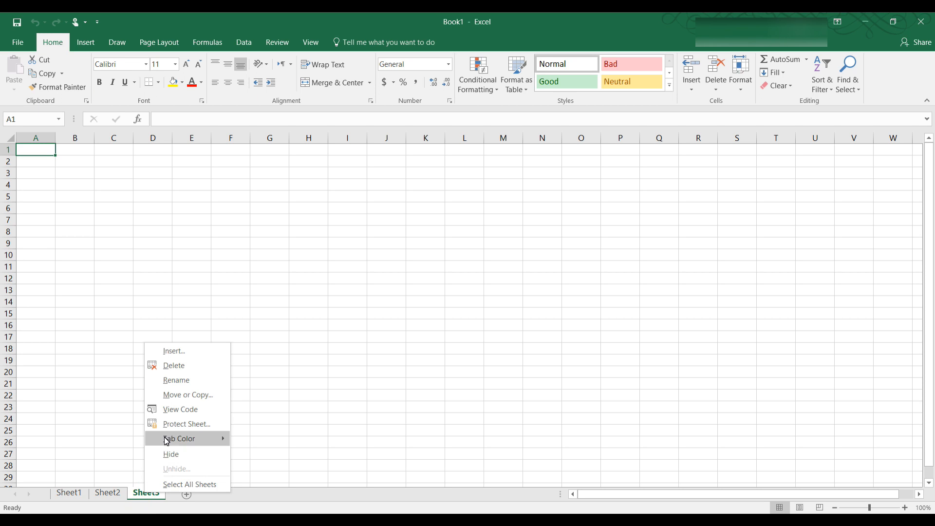
click(185, 381)
text(Year)
key(Return)
text(2017)
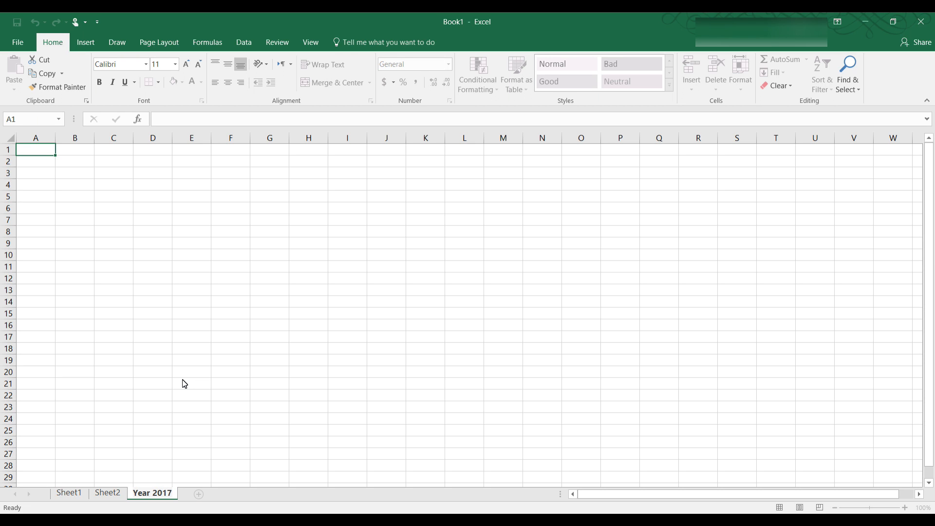
key(Return)
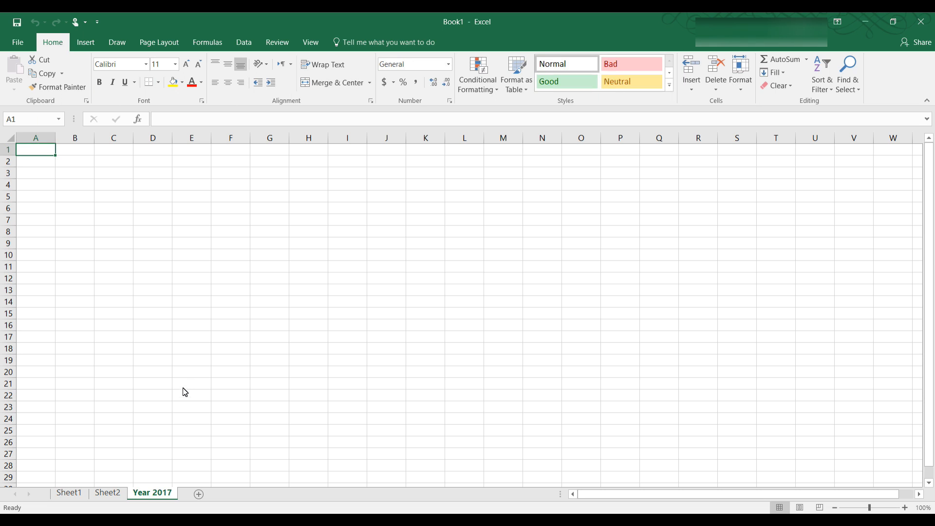
click(108, 492)
click(151, 493)
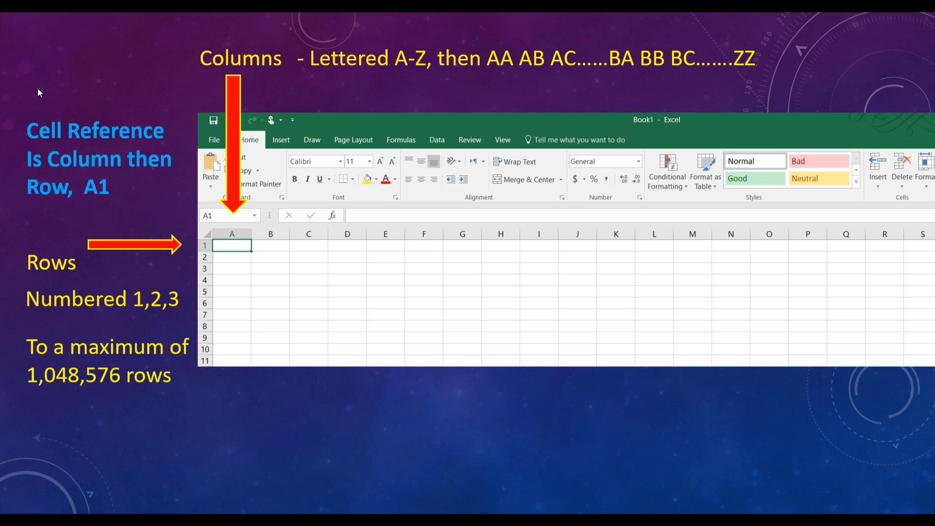
key(Right)
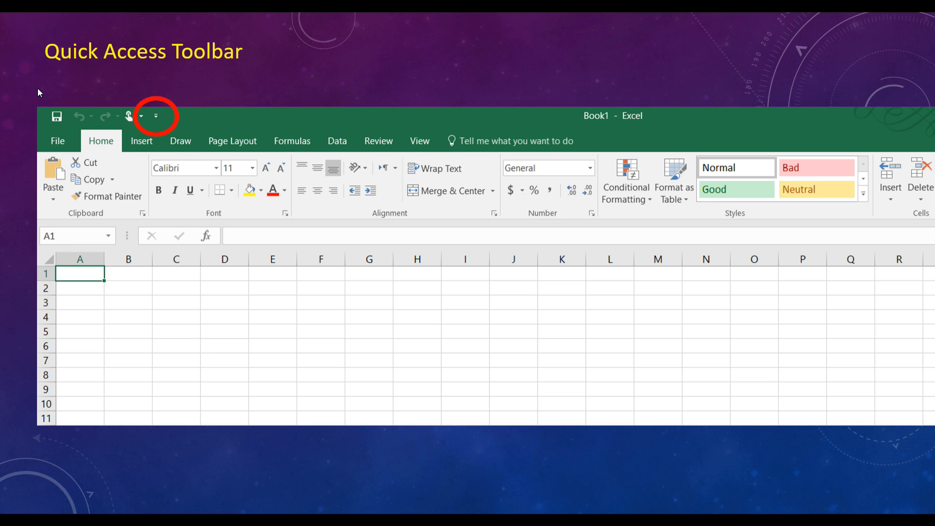
key(Right)
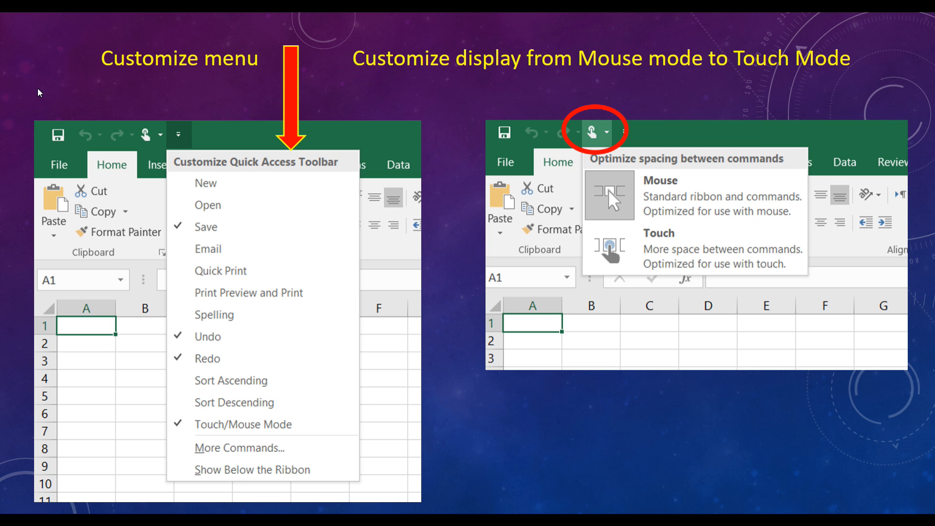
key(Right)
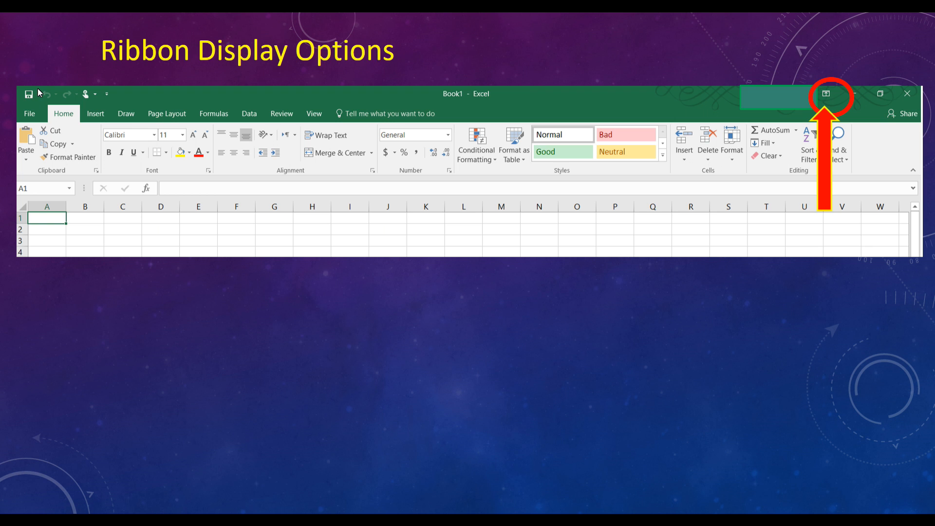
key(Right)
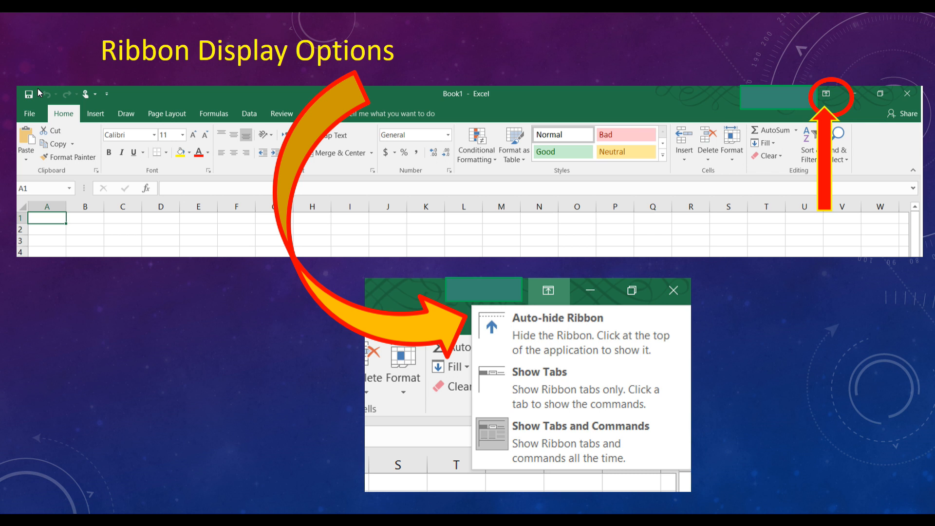
key(Right)
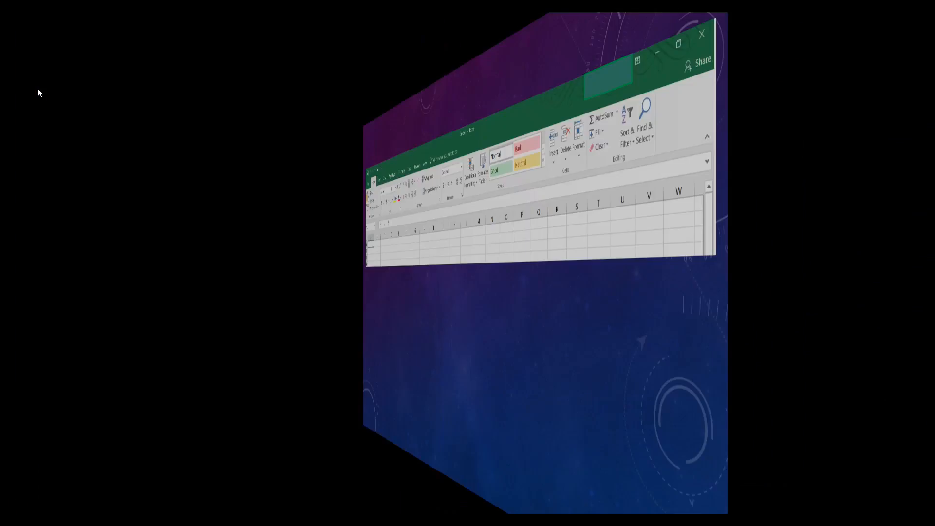
key(Right)
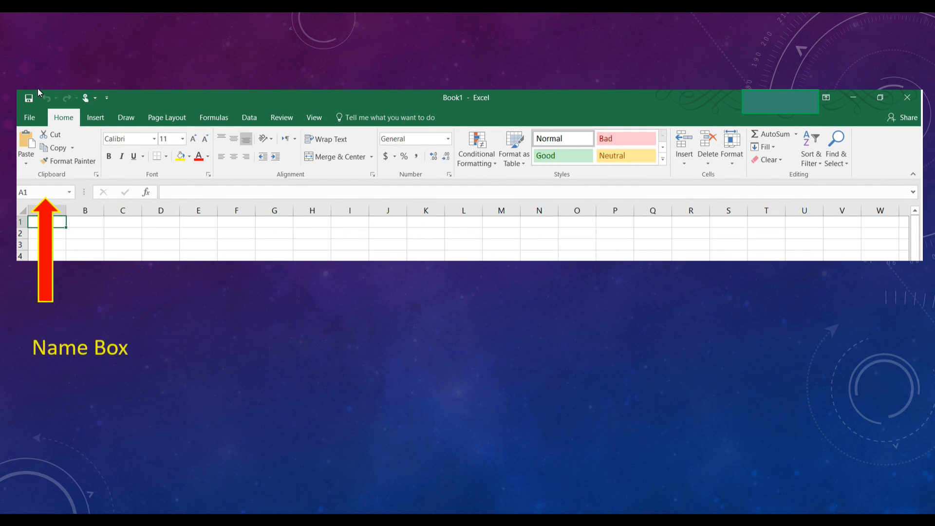
key(Right)
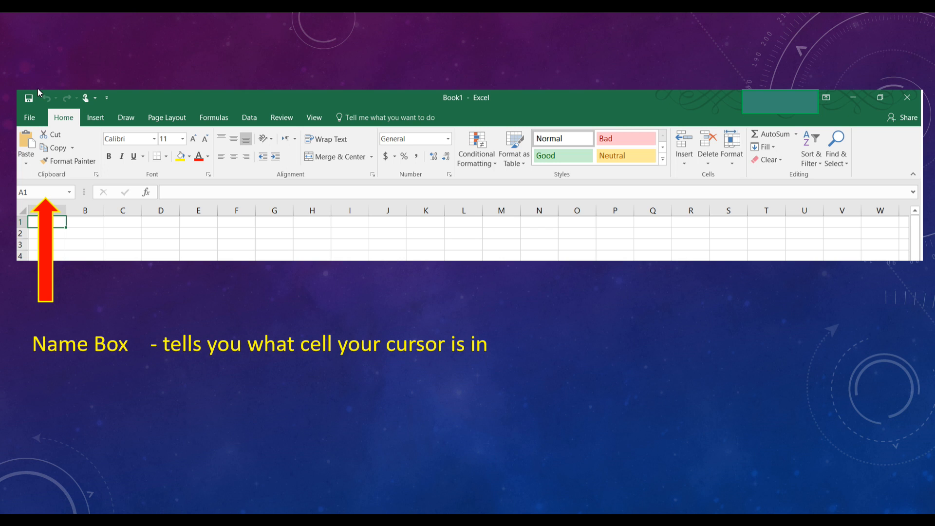
key(Right)
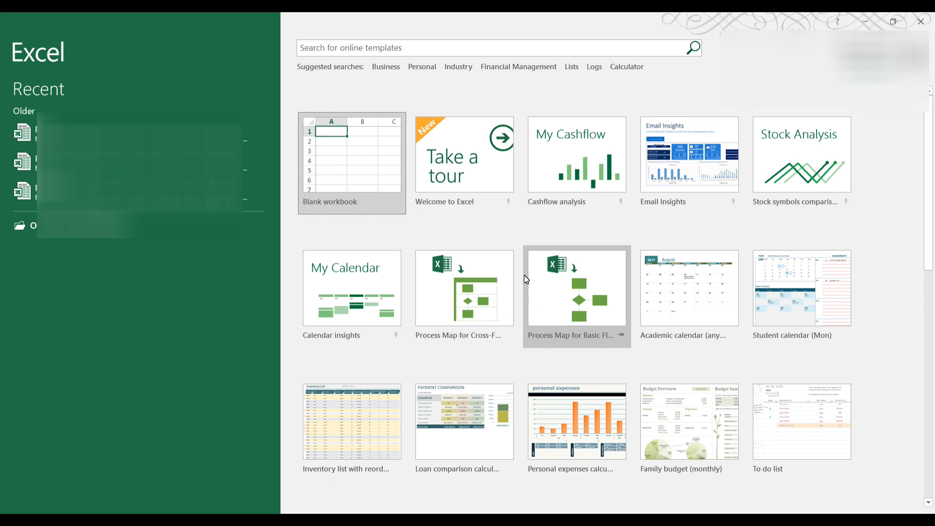
- Create a blank workbook and enter the title Simple Household Budget in cell A1
click(356, 154)
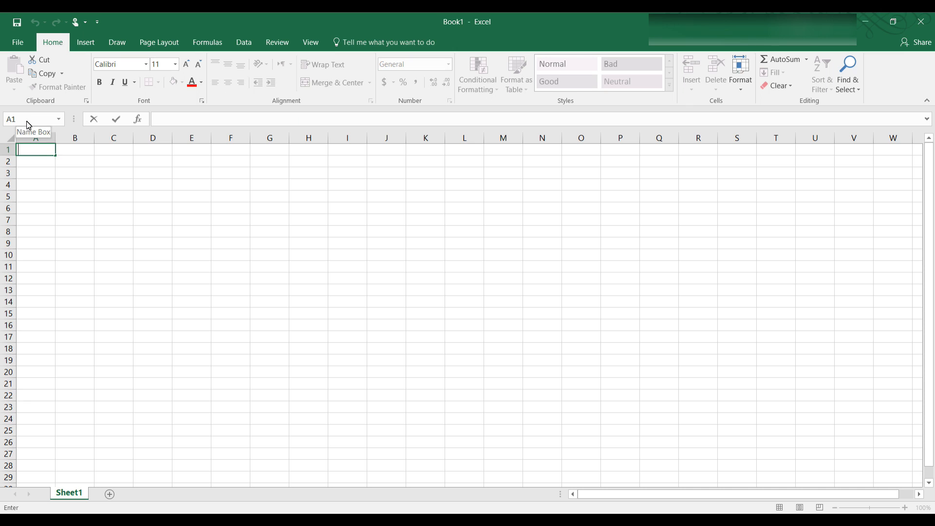
click(38, 156)
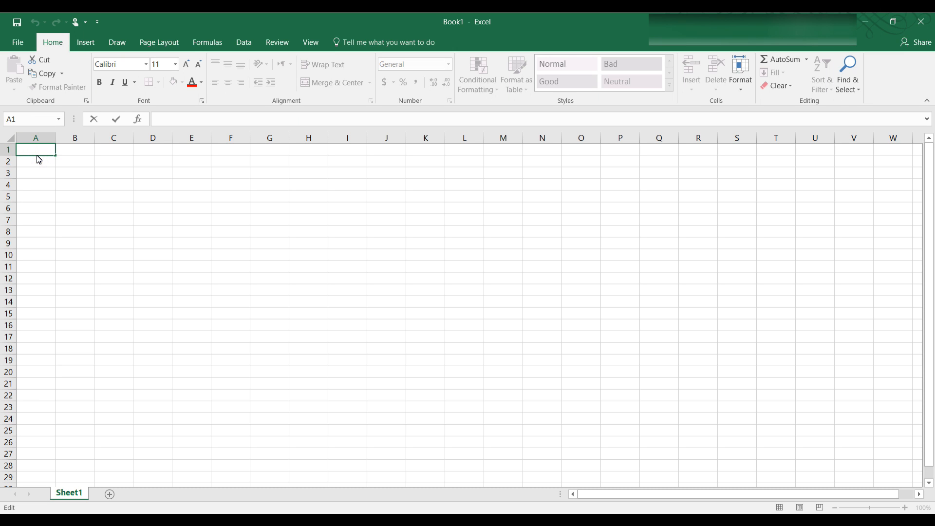
text(Simple Household )
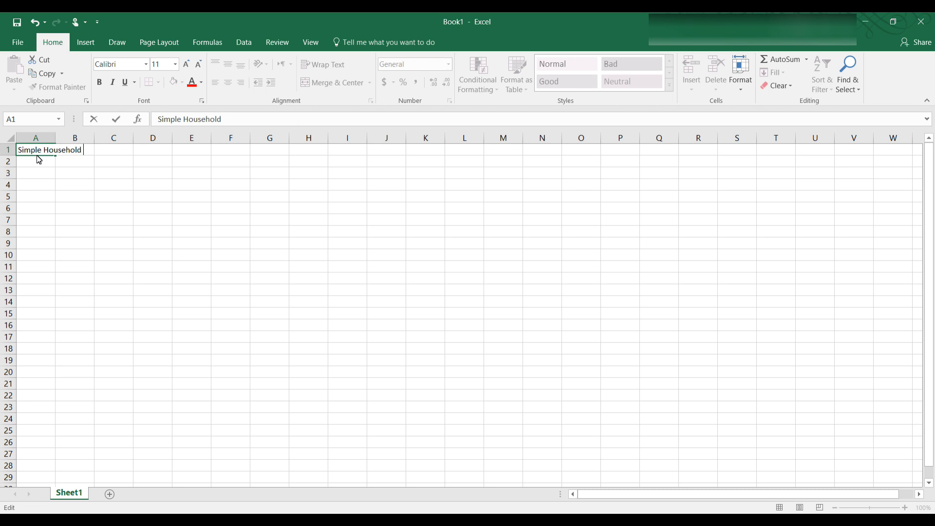
text(Budget)
key(Return)
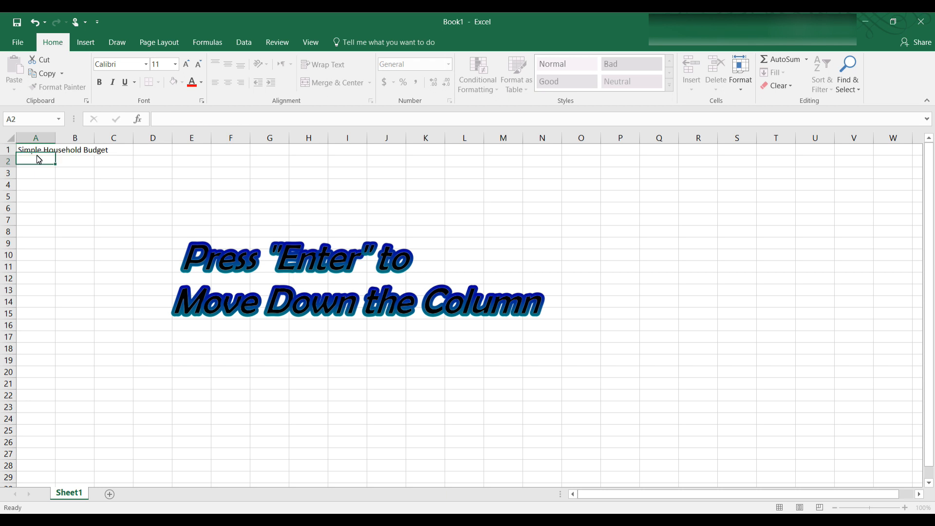
- Move the active cell down column A to A6 and back up to A2
key(Return)
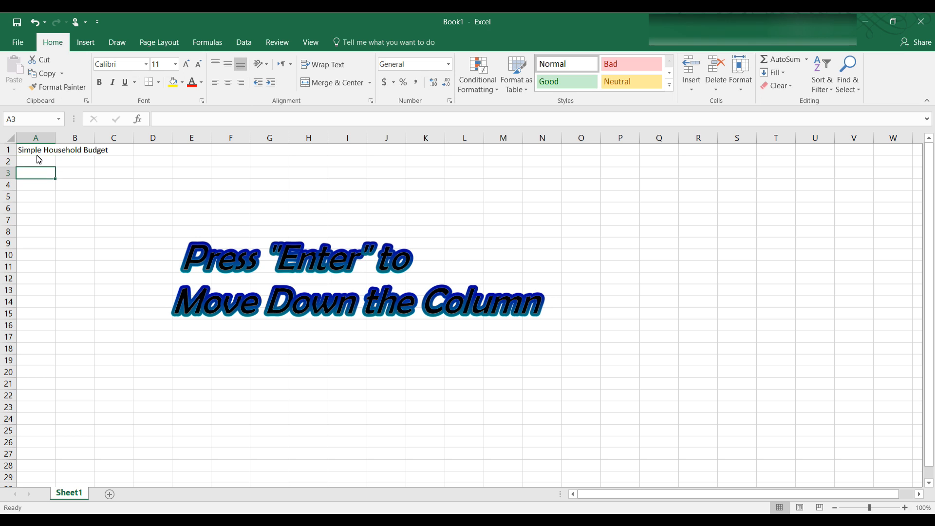
key(Return)
key(Return)
key(Return)
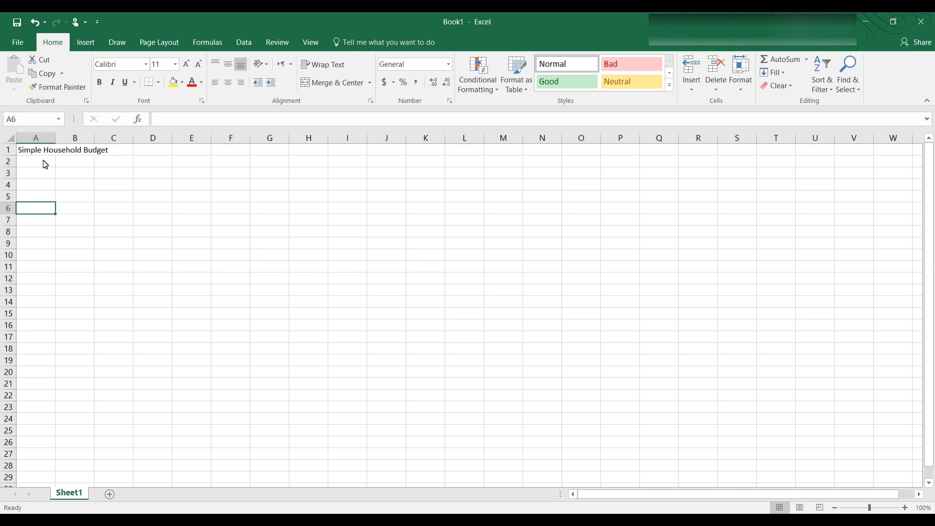
key(Up)
key(Up)
key(Up)
key(Up)
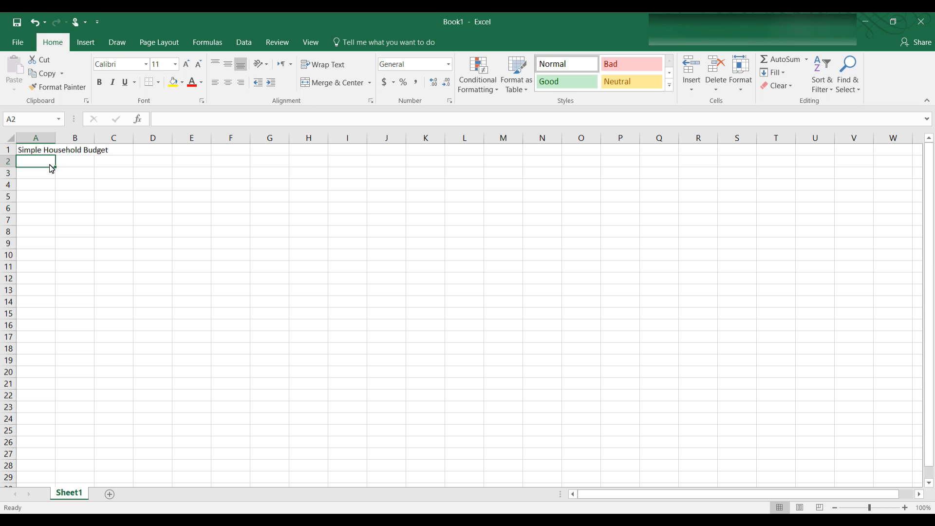
- Enter the heading Income in A2 and the labels RegularPaycheck and PT Freelance in A3 and A4
text(Income)
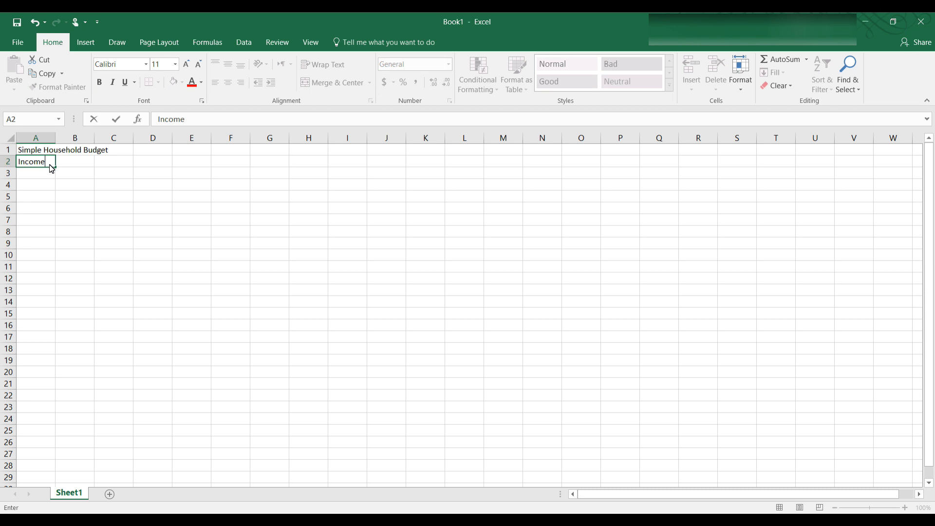
key(Return)
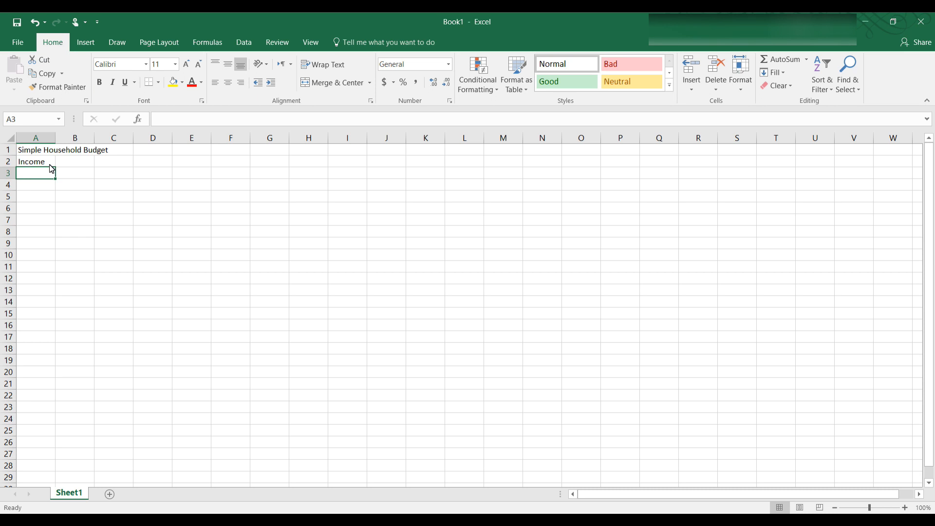
text(Reg)
text(Paycheck)
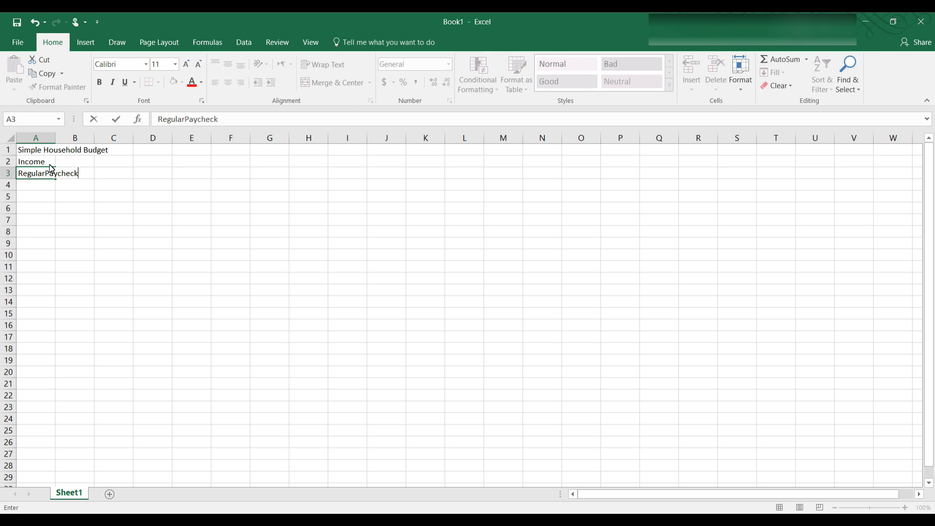
key(Return)
text(PT)
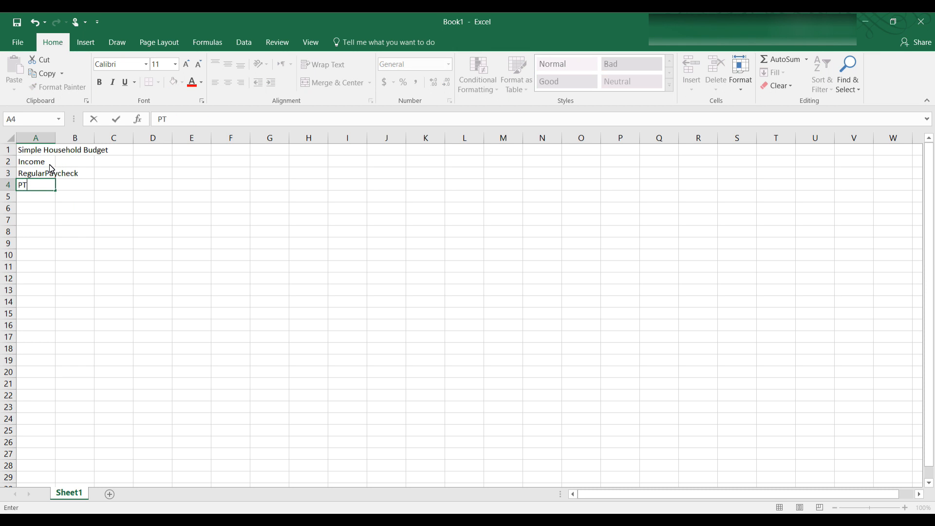
text( Freelance)
key(Return)
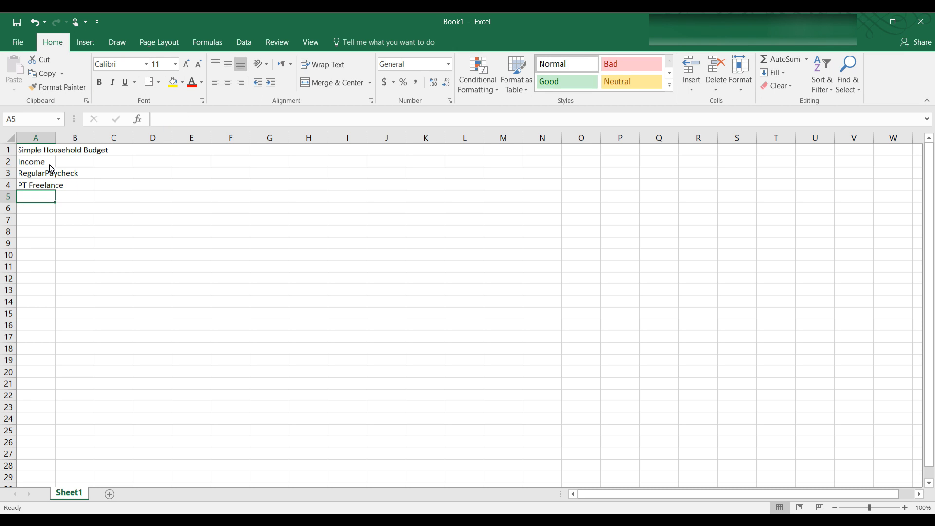
- Enter the label Total Income in cell A5
text(Total )
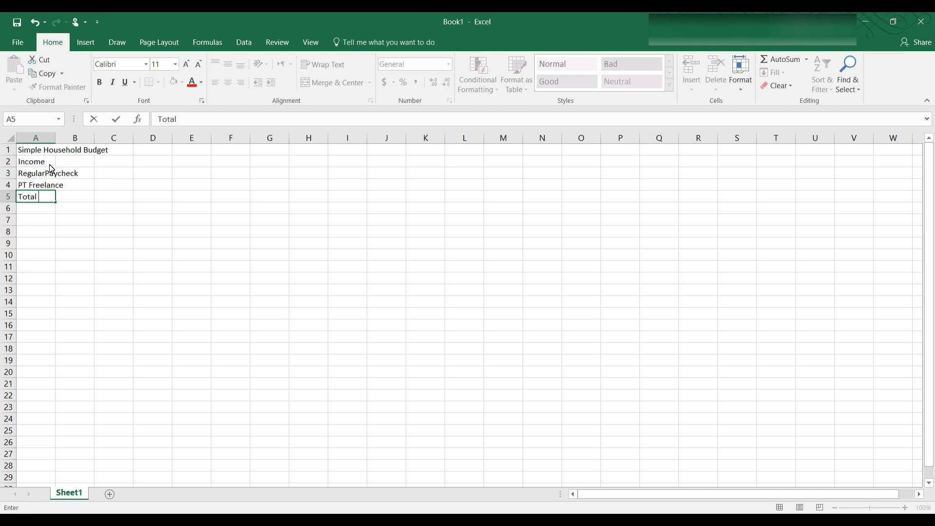
text(INcome)
key(BackSpace)
key(BackSpace)
key(BackSpace)
key(BackSpace)
key(BackSpace)
text(ncome)
key(Return)
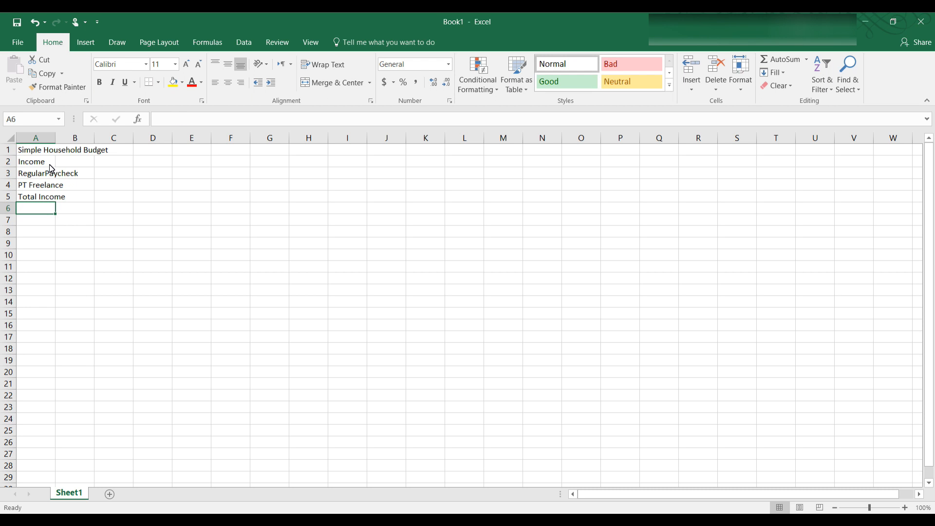
- Leave row 6 blank and enter the heading Expenses in A7, with Rent, Groceries and Utilities in A8 to A10
key(Return)
text(Expenses)
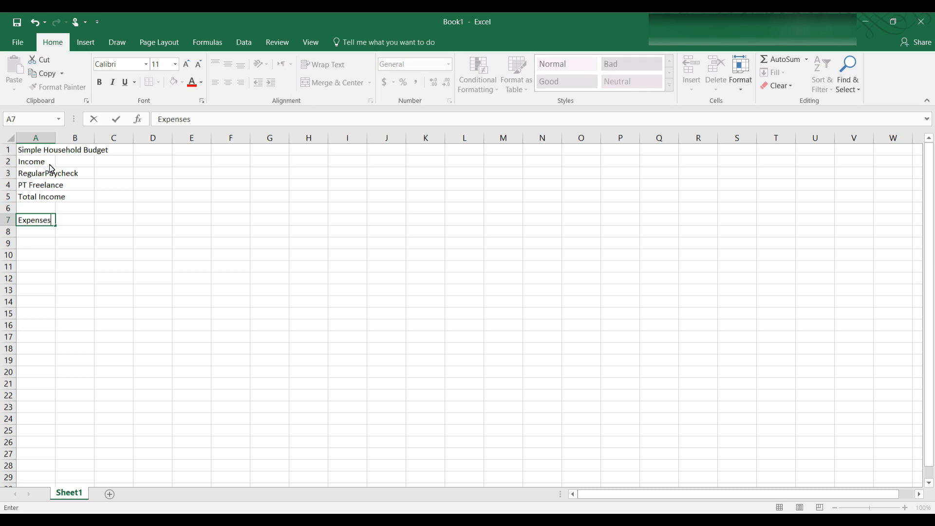
key(Return)
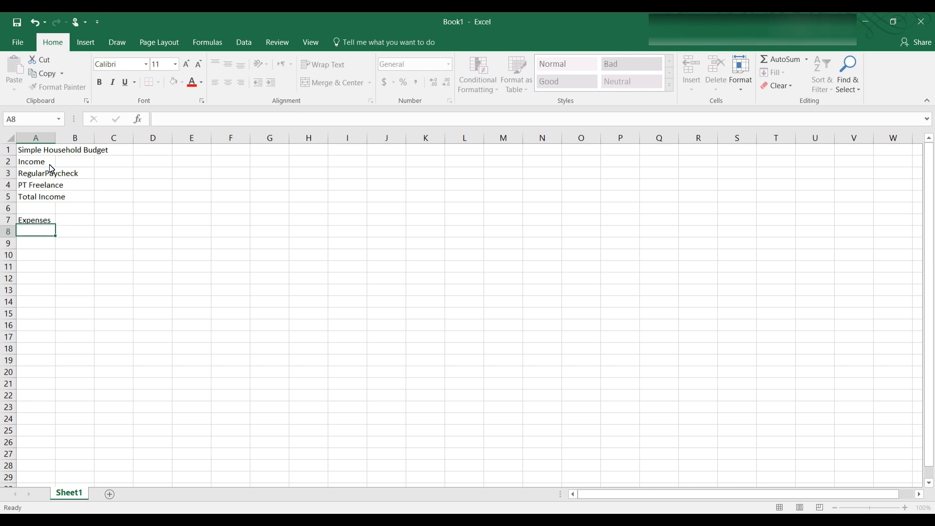
text(Rent)
key(Return)
text(Groceries)
key(Return)
text(Utilities)
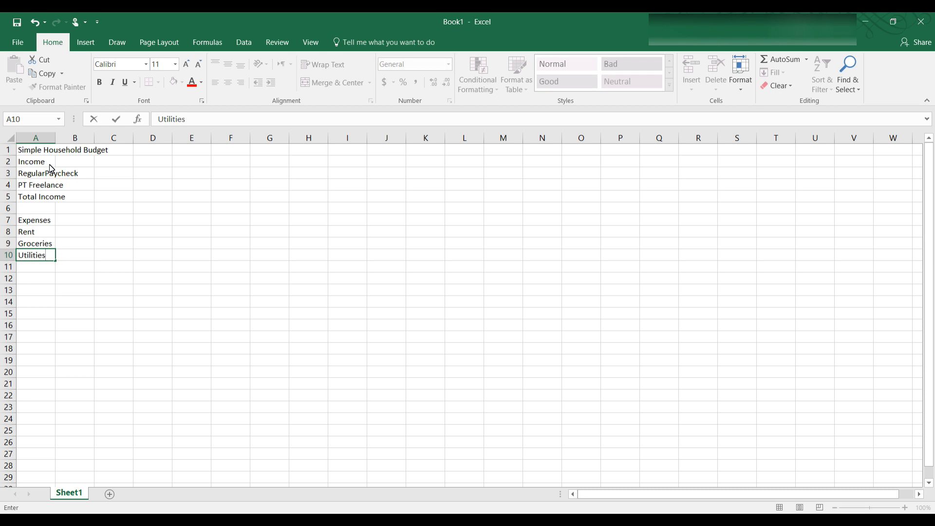
key(Return)
- Enter the label Total Expenses in cell A11
text(Total Expensis)
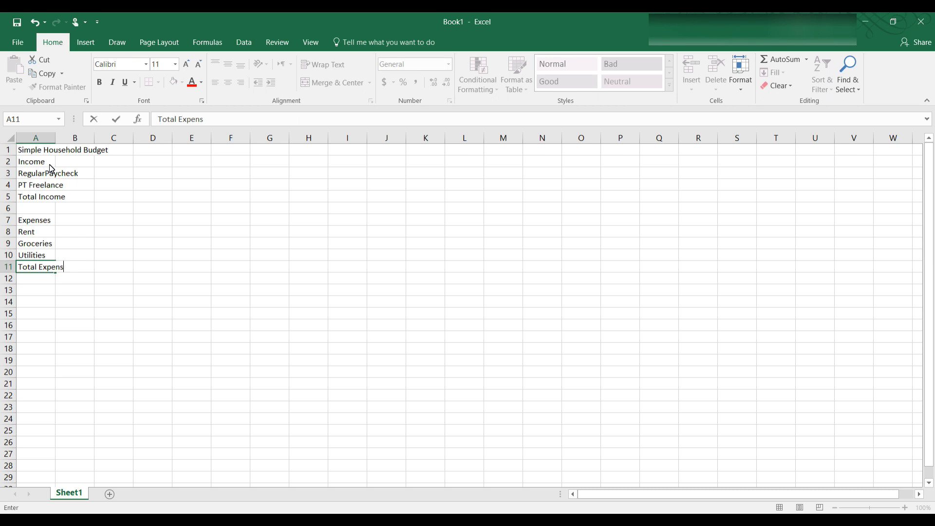
key(BackSpace)
key(BackSpace)
text(es)
key(Return)
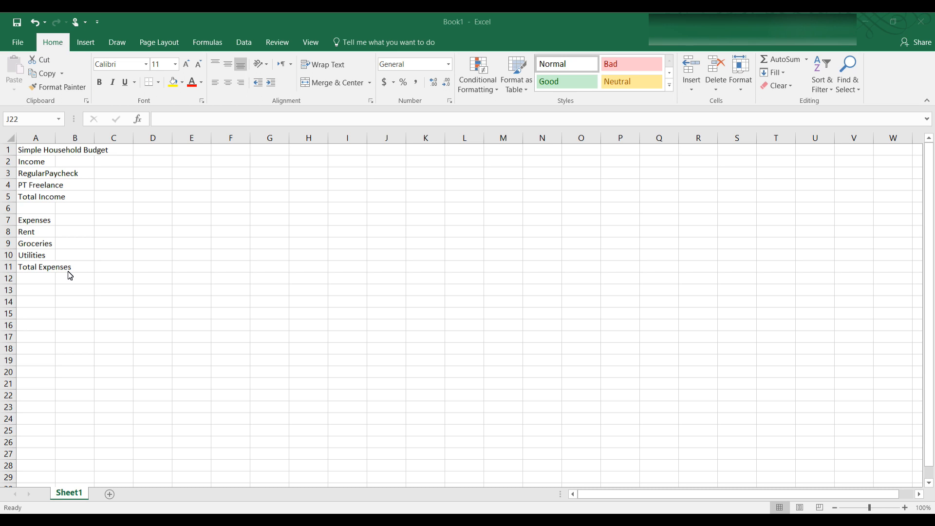
- Leave row 12 blank and enter the label Savings in cell A13
click(41, 290)
click(41, 291)
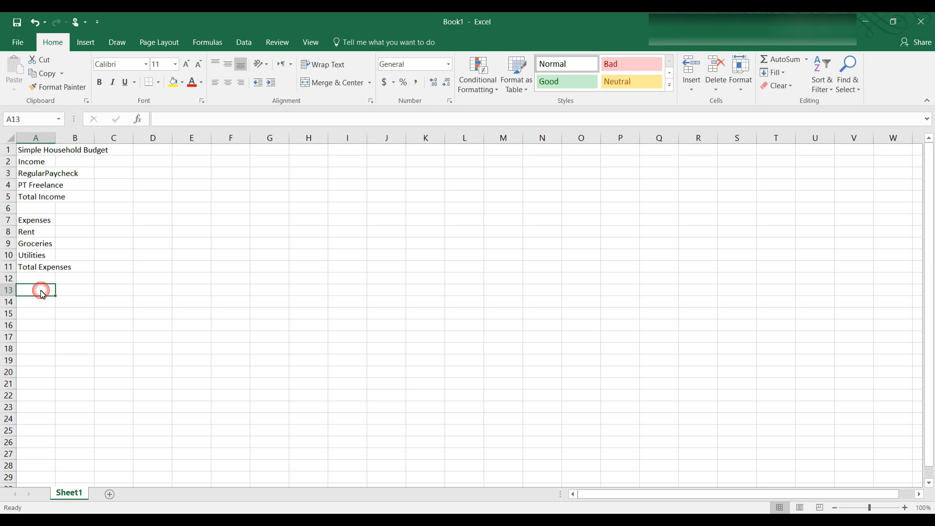
text(Savin)
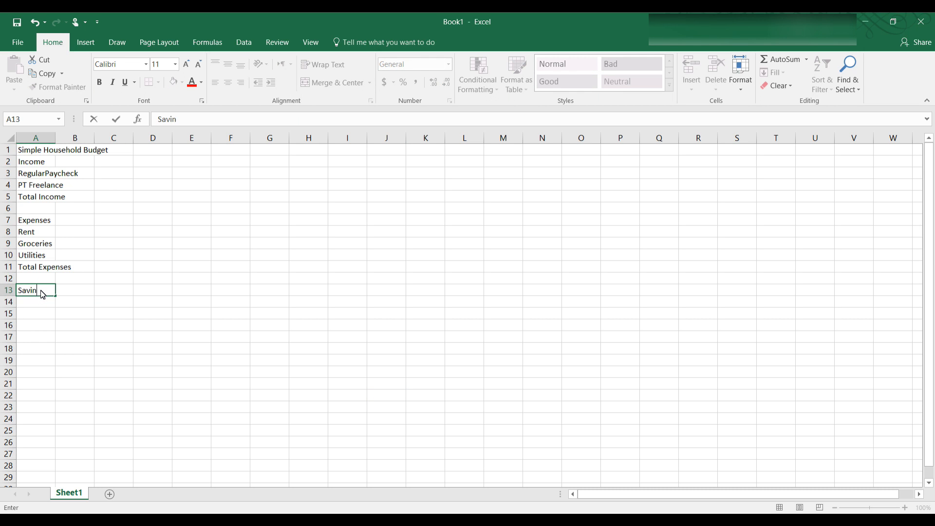
text(gs)
- Make the Simple Household Budget title in A1 bold with font size 14
click(31, 151)
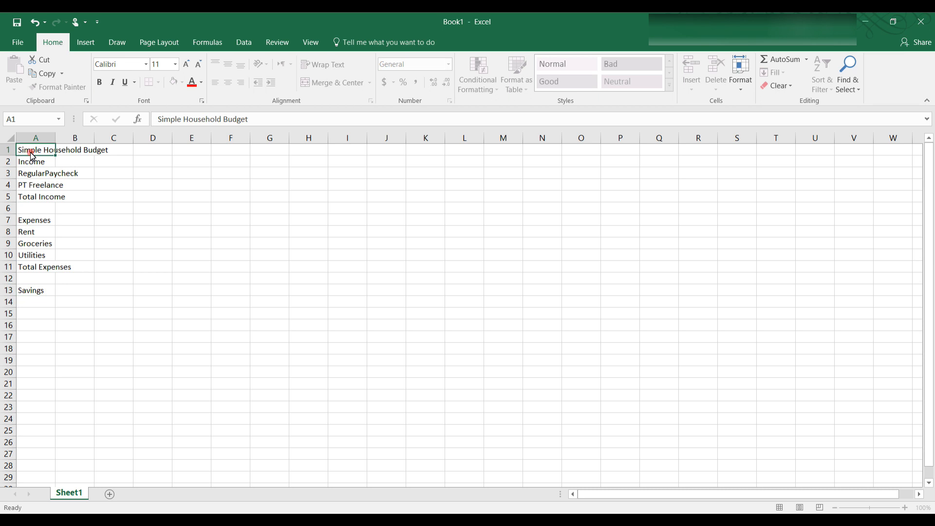
click(99, 83)
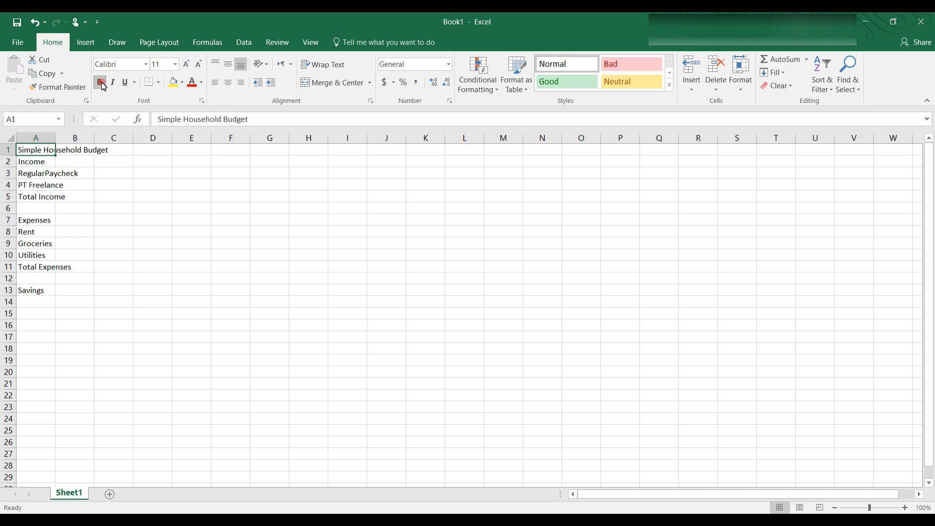
click(175, 64)
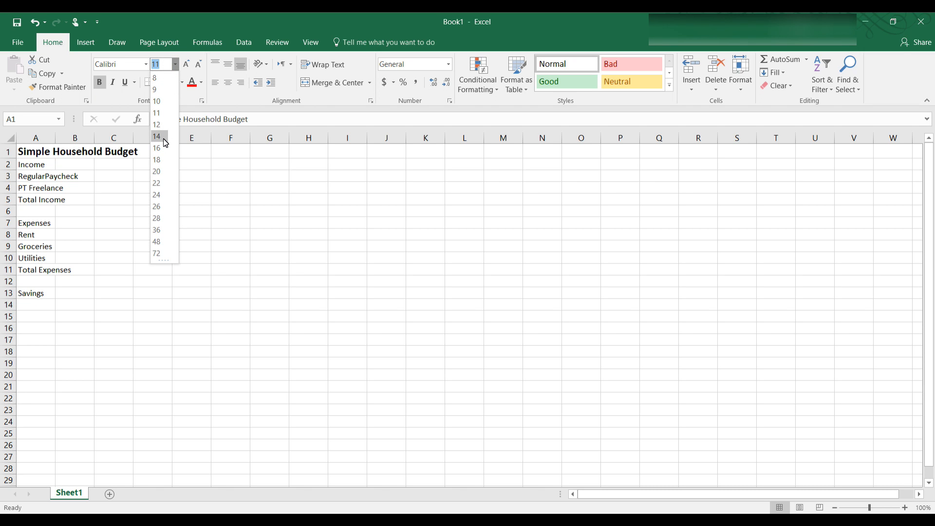
click(164, 139)
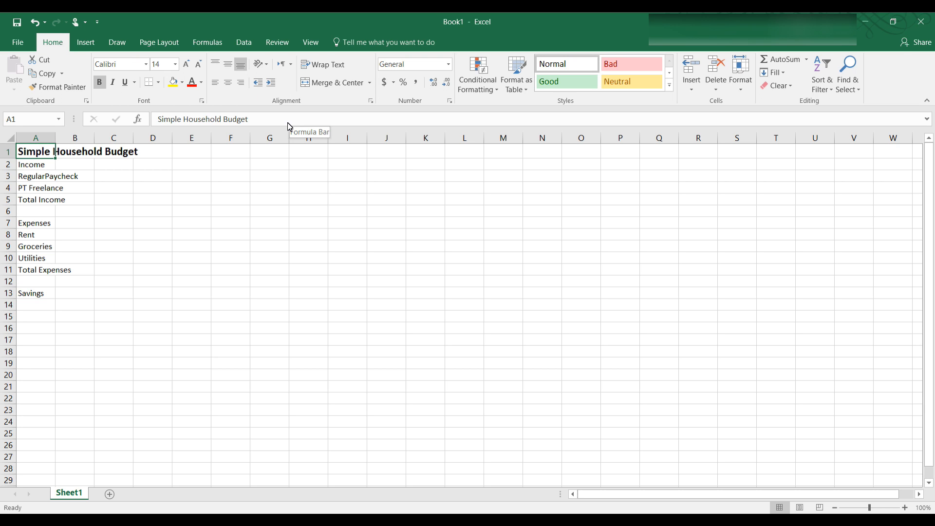
- Make the Income, Total Income, Expenses, Total Expenses and Savings labels in column A bold
click(46, 170)
click(100, 82)
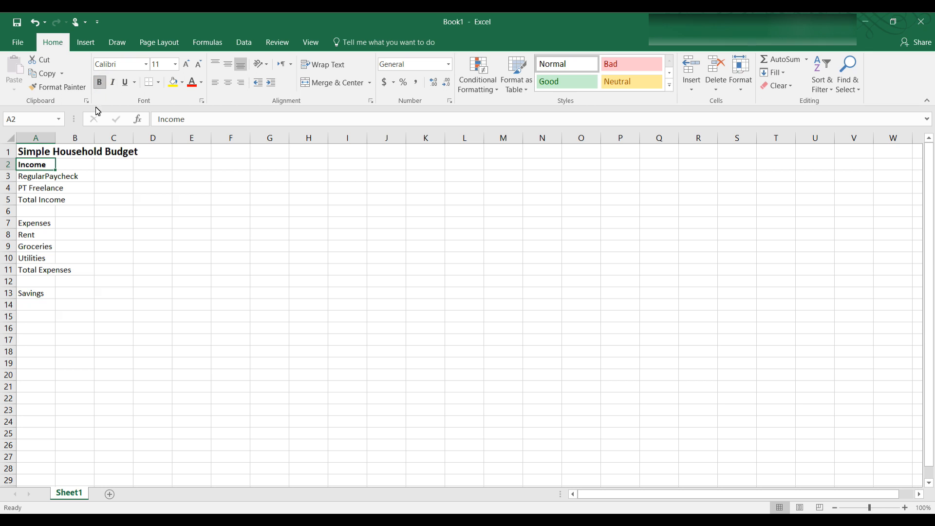
click(55, 203)
click(99, 83)
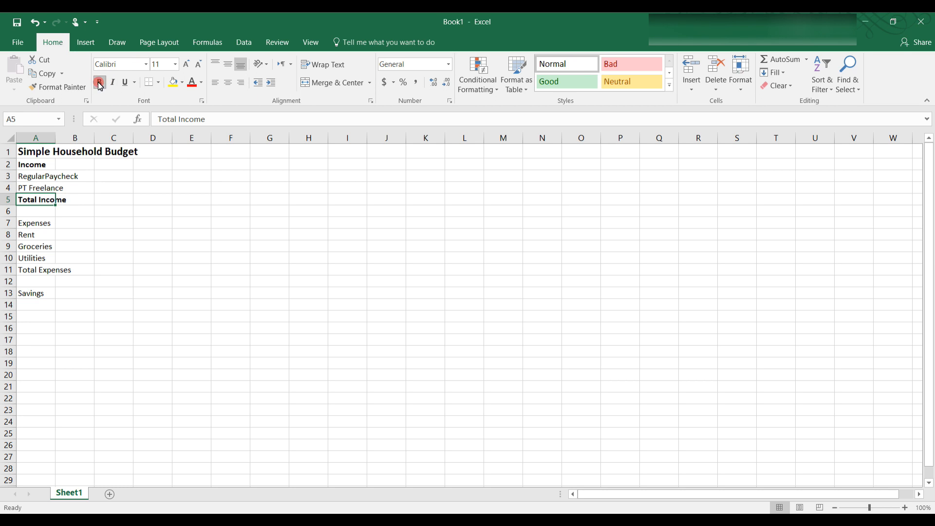
click(49, 226)
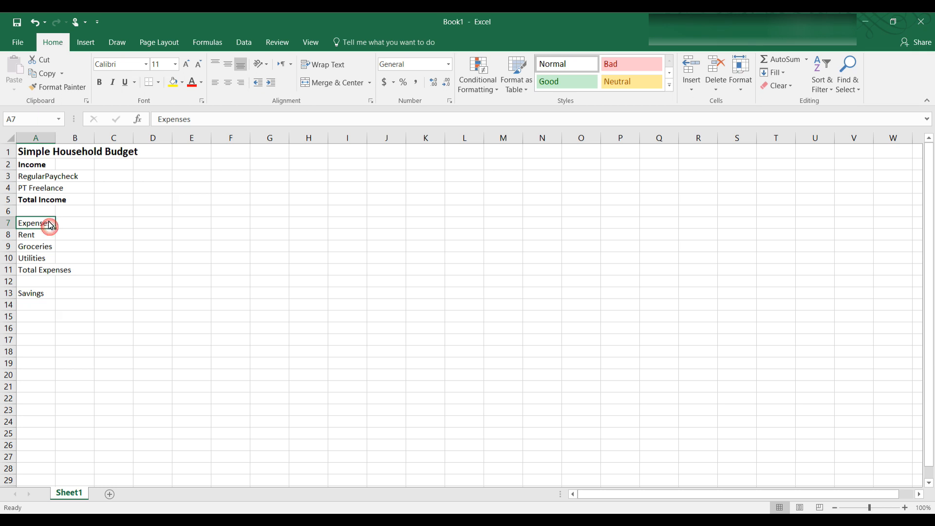
click(100, 82)
click(42, 271)
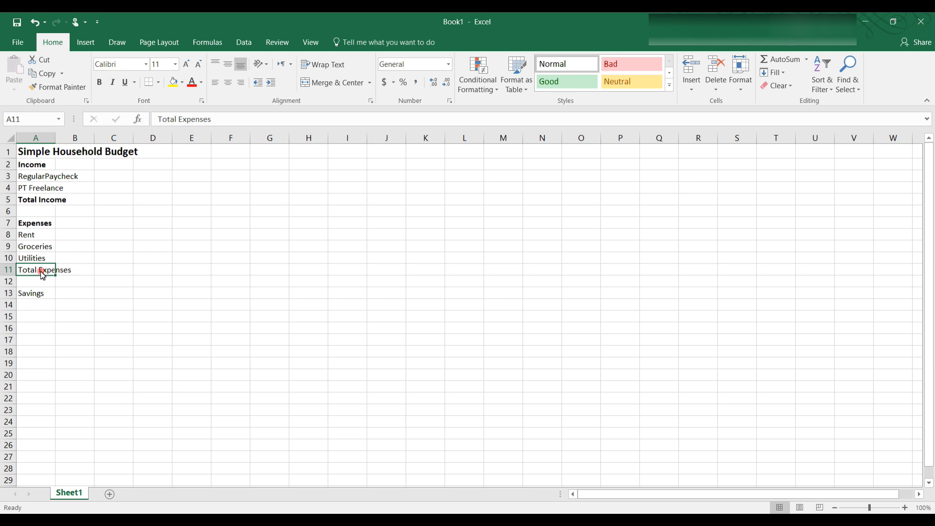
click(103, 83)
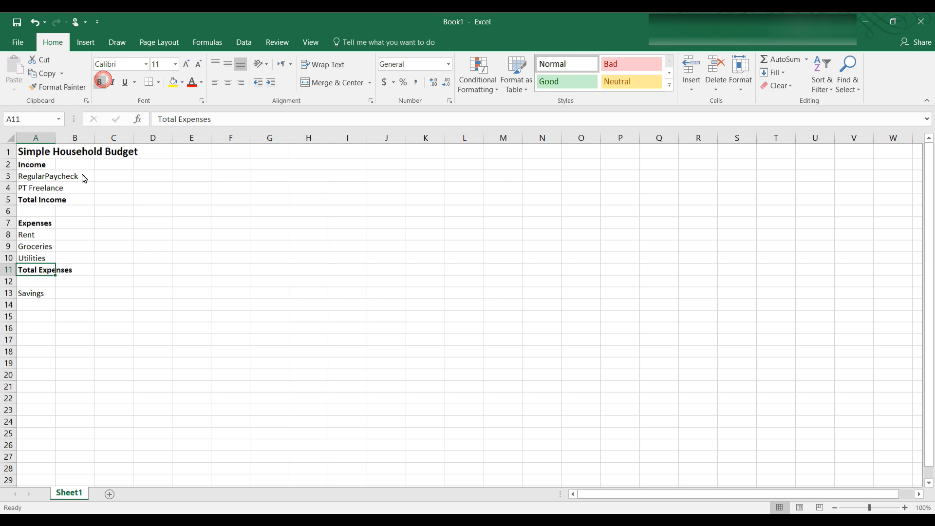
click(40, 303)
click(37, 294)
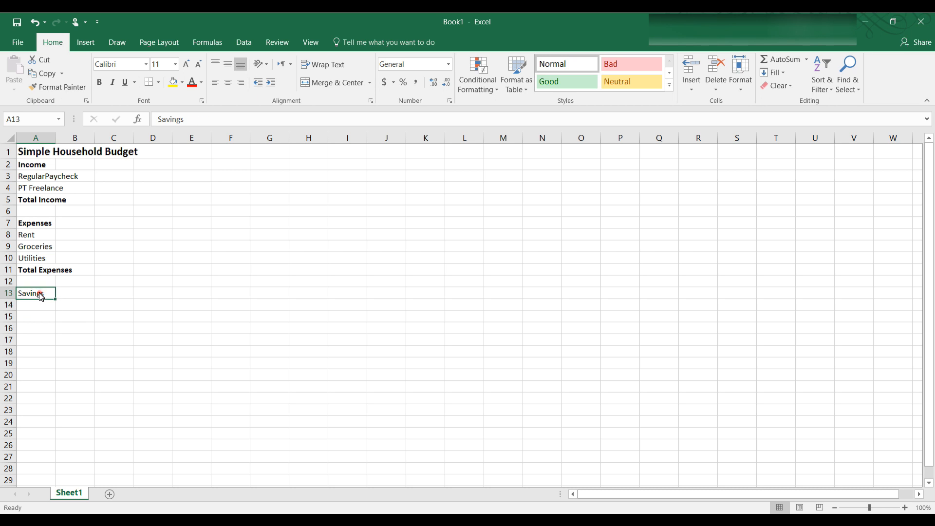
click(100, 83)
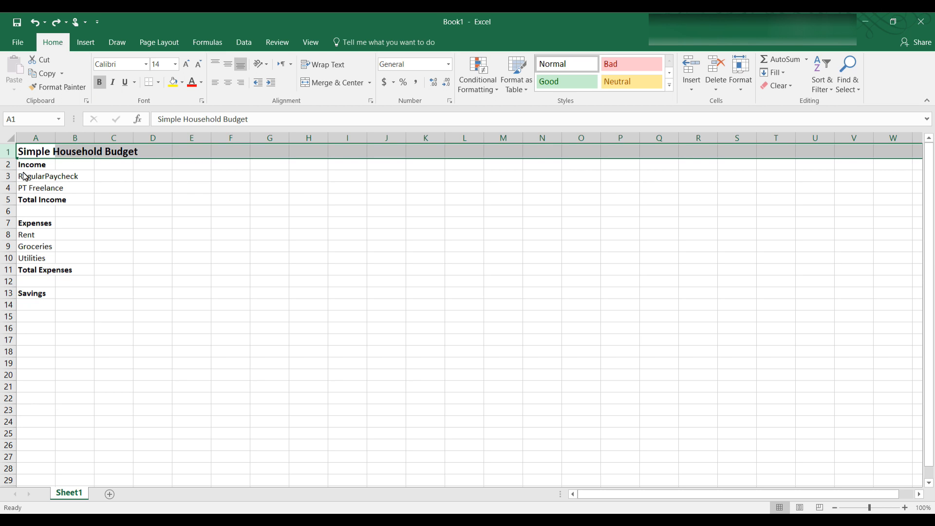
- Try inserting a sheet row above the Income heading in row 2, and undo the insertion
click(9, 166)
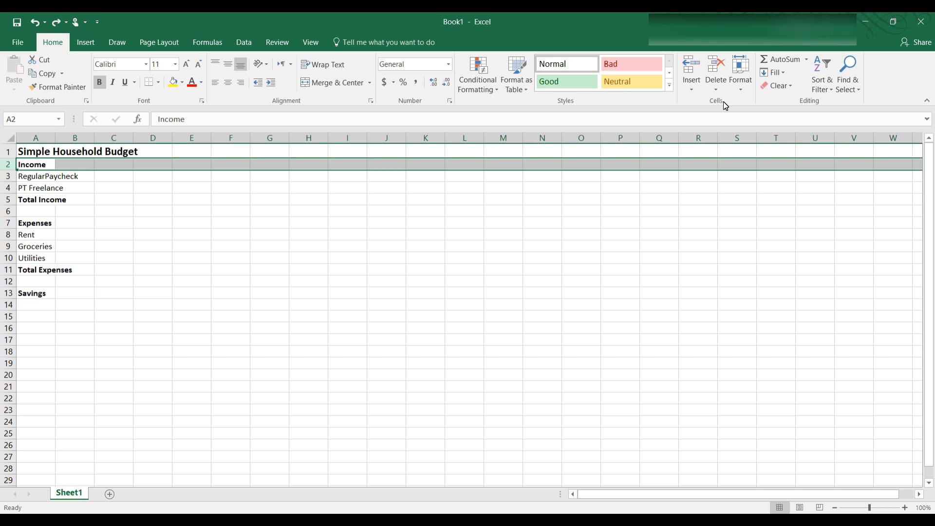
click(692, 92)
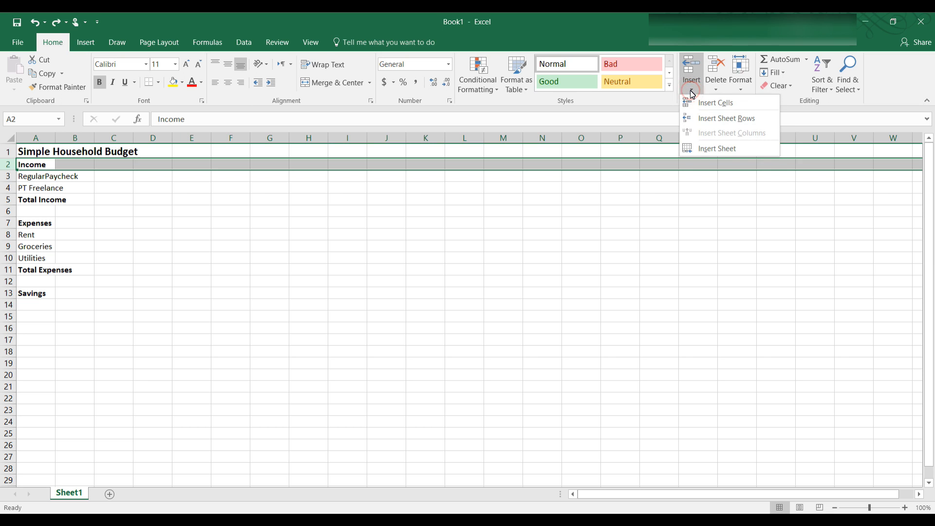
click(703, 119)
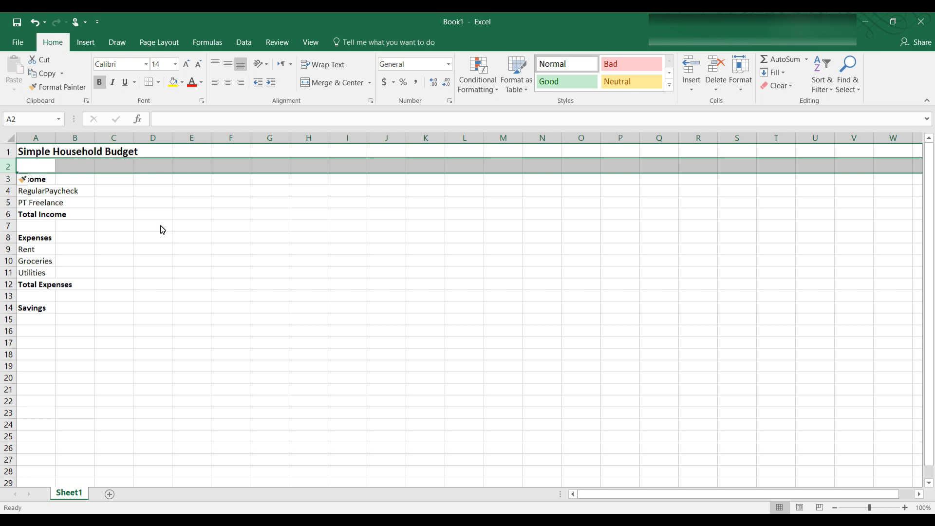
key(ctrl+z)
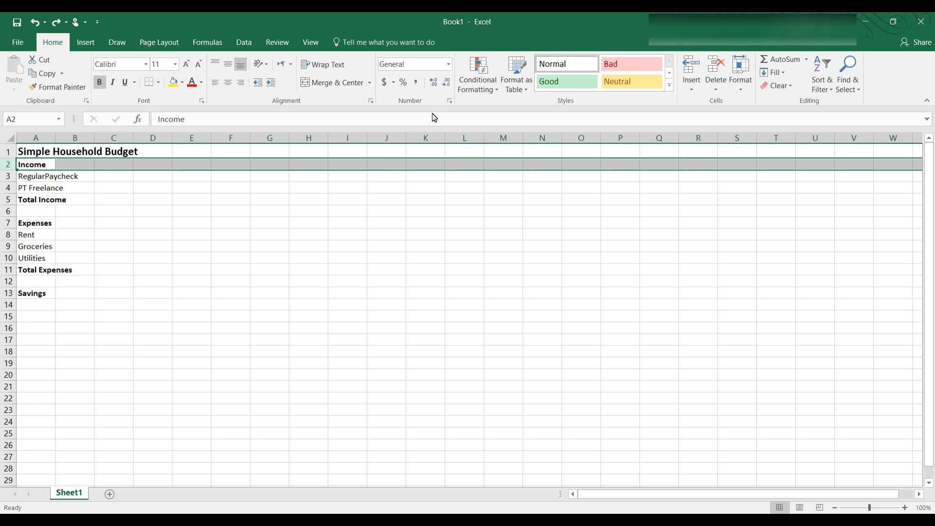
- Insert a blank row between the budget title and the Income heading
right_click(10, 168)
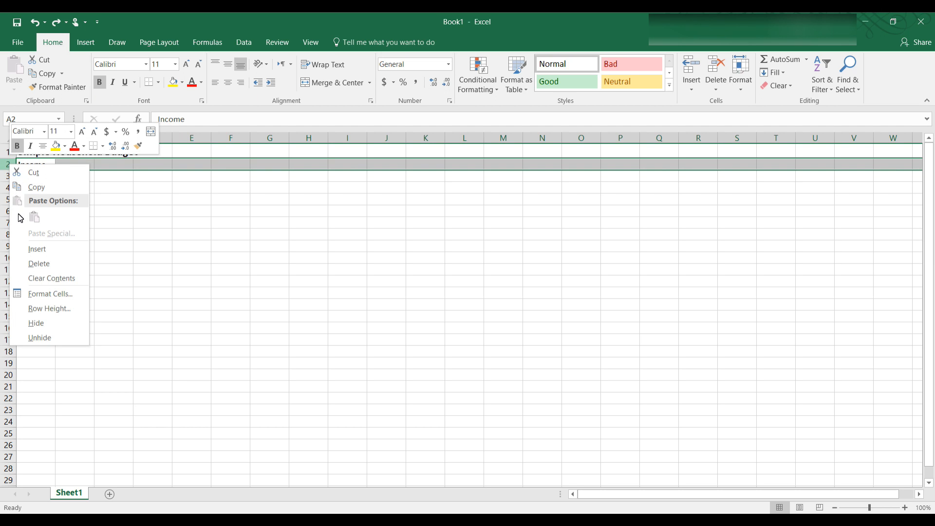
click(31, 250)
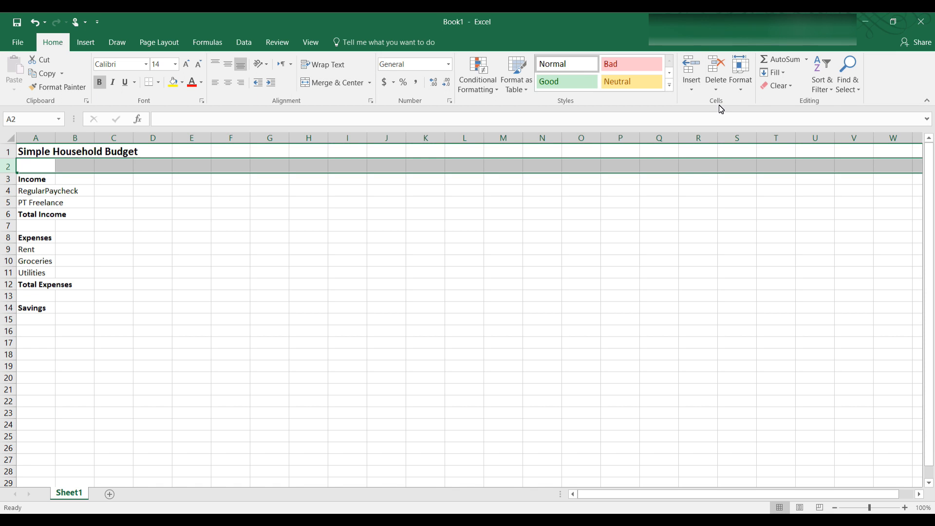
click(691, 87)
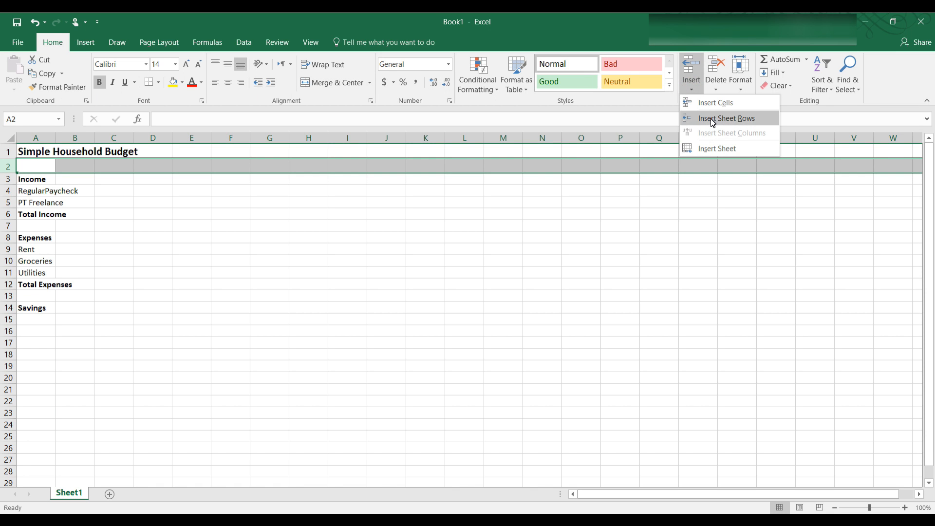
key(Escape)
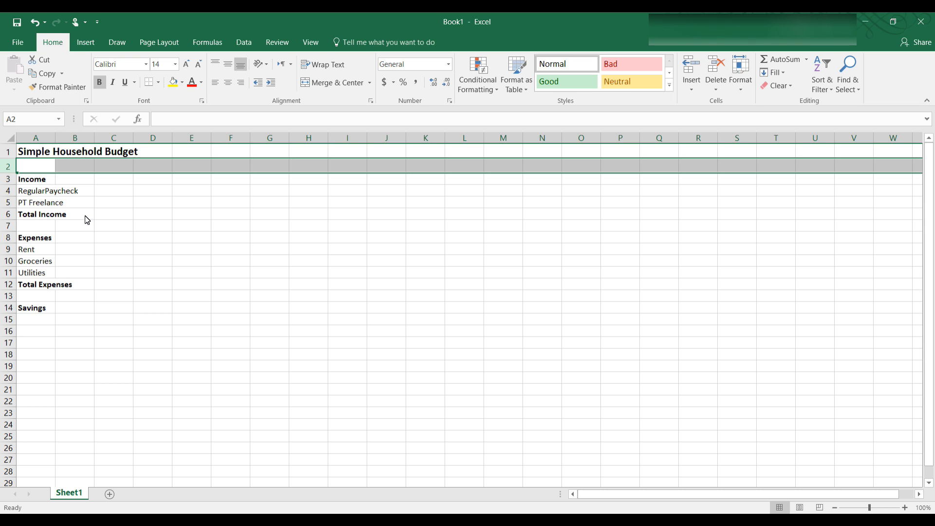
click(33, 183)
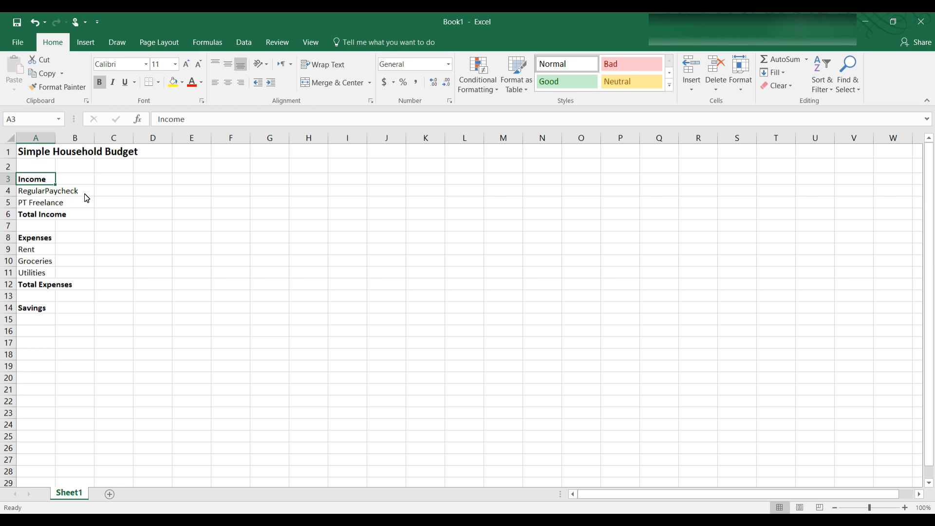
- AutoFit the width of column A to its contents
click(42, 140)
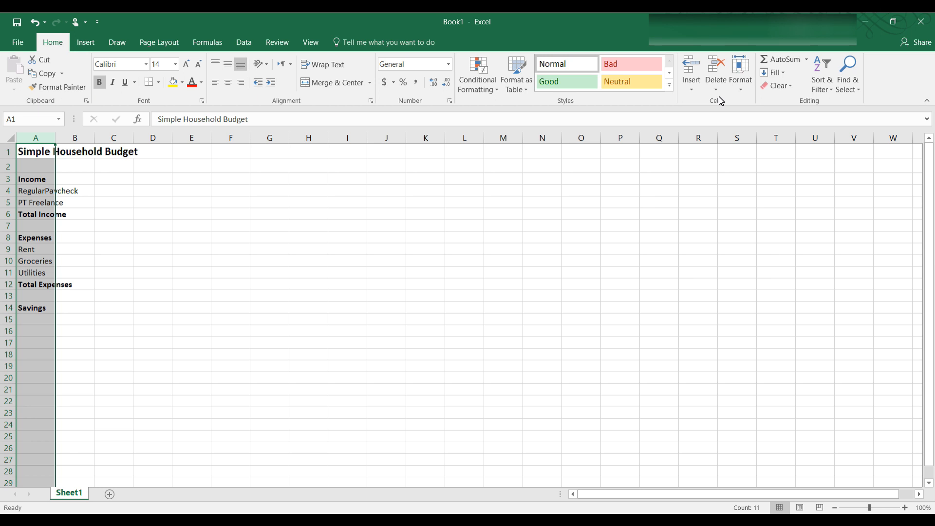
click(741, 92)
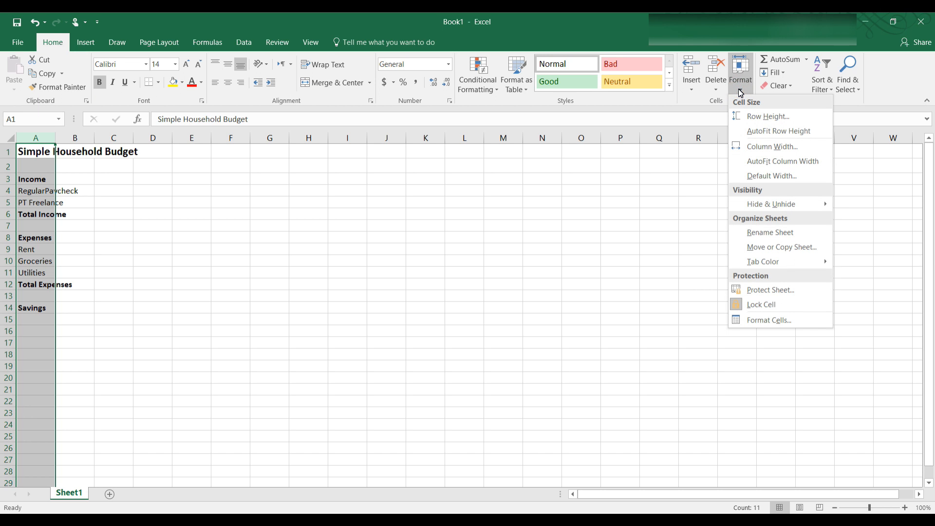
click(768, 163)
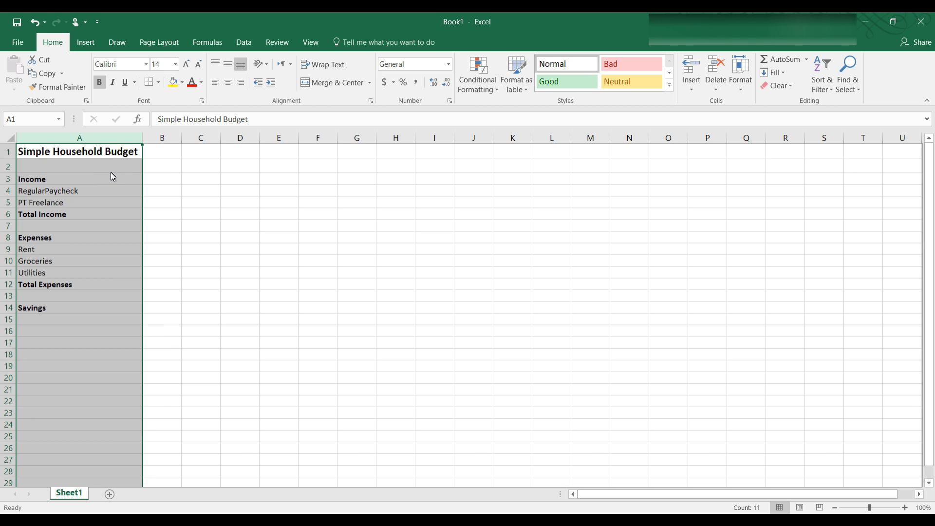
- Enter the month heading January in cell B3, beside the Income heading
click(167, 181)
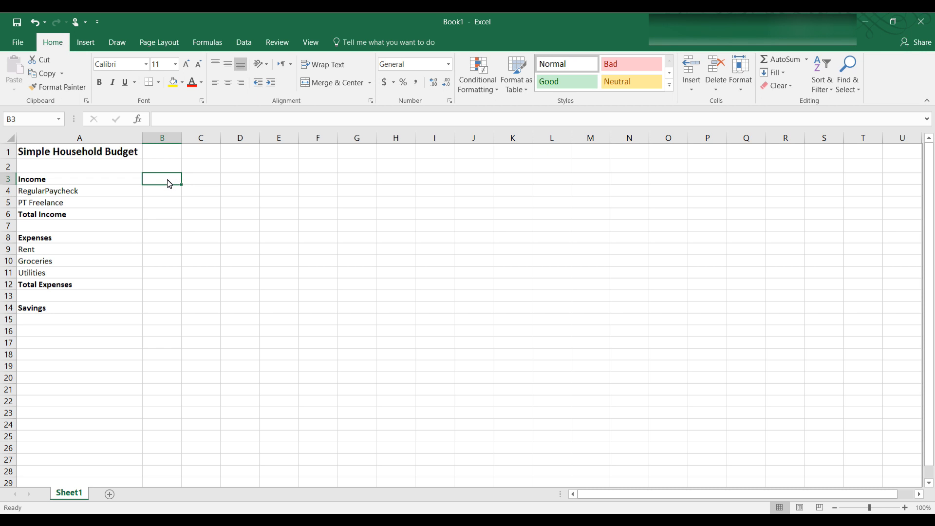
text(January)
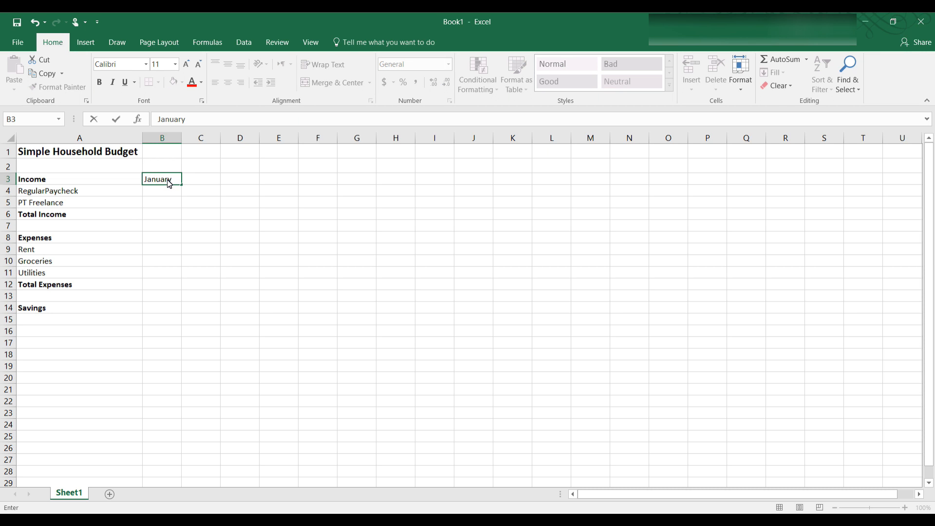
key(Return)
key(Return)
key(Return)
key(Return)
key(Return)
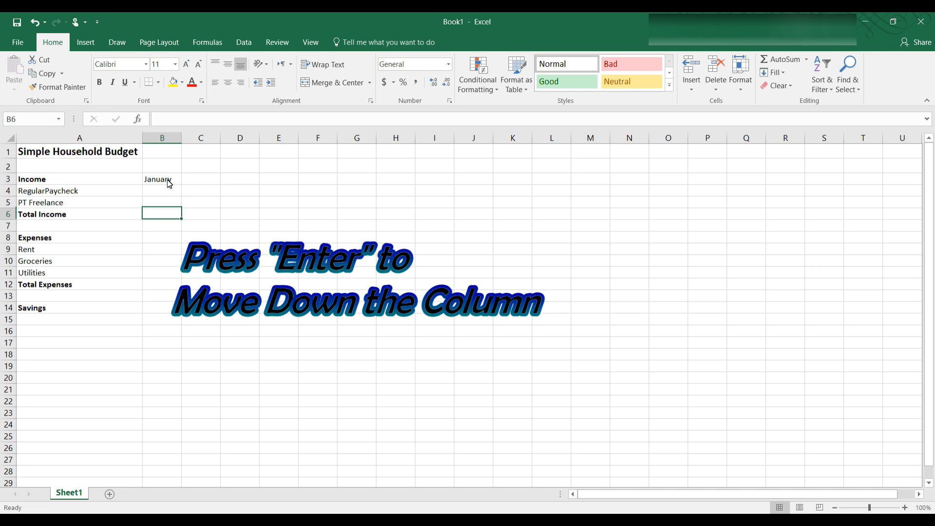
key(Return)
key(Return)
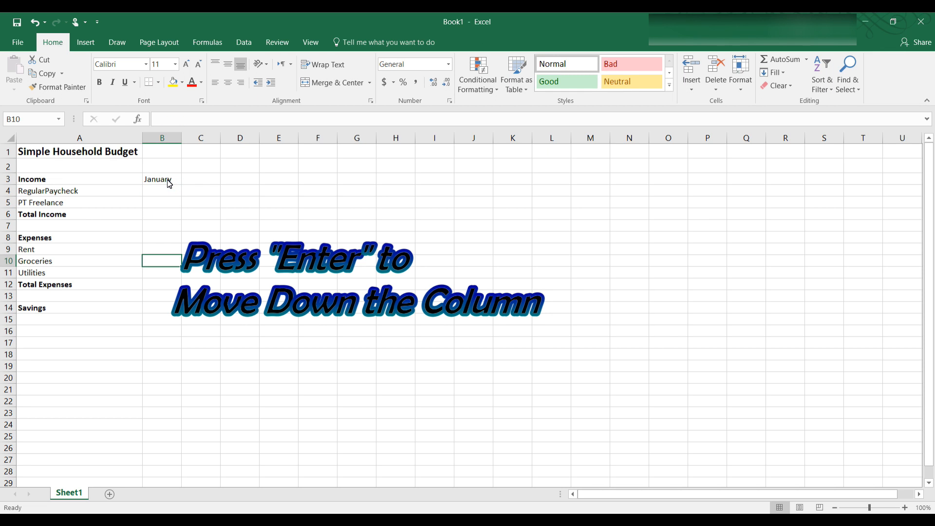
key(Tab)
key(Tab)
key(Tab)
key(Tab)
key(Tab)
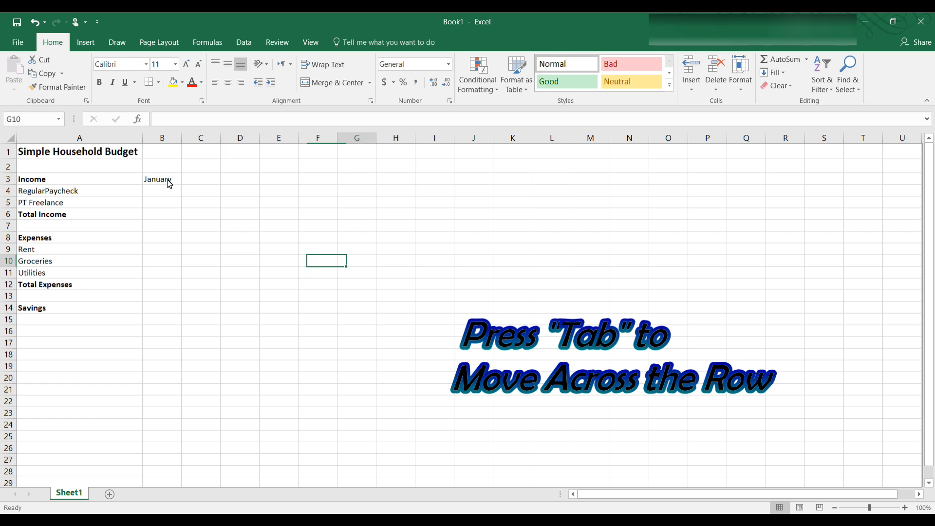
key(Return)
key(Return)
key(Return)
key(Return)
key(Return)
key(Return)
key(Return)
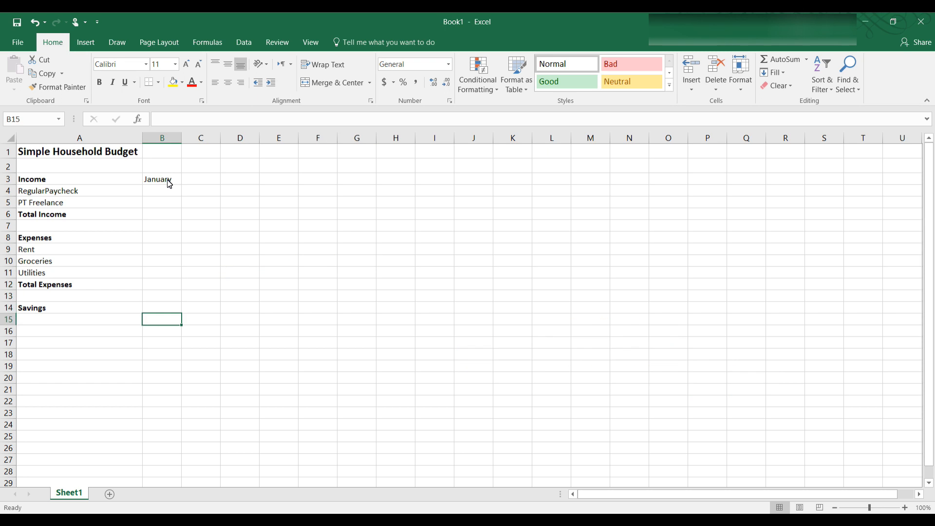
key(Right)
key(Right)
key(Right)
key(Right)
key(Right)
key(Right)
key(Right)
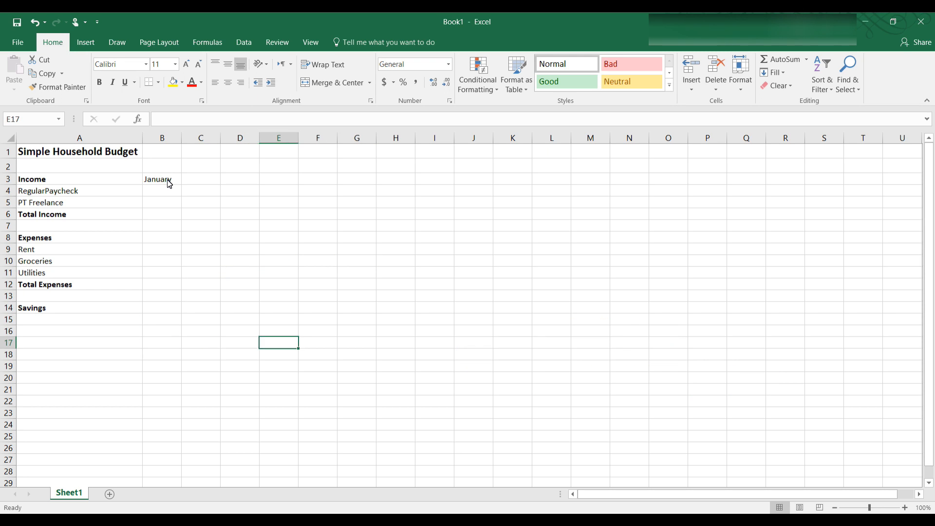
key(Right)
key(Right)
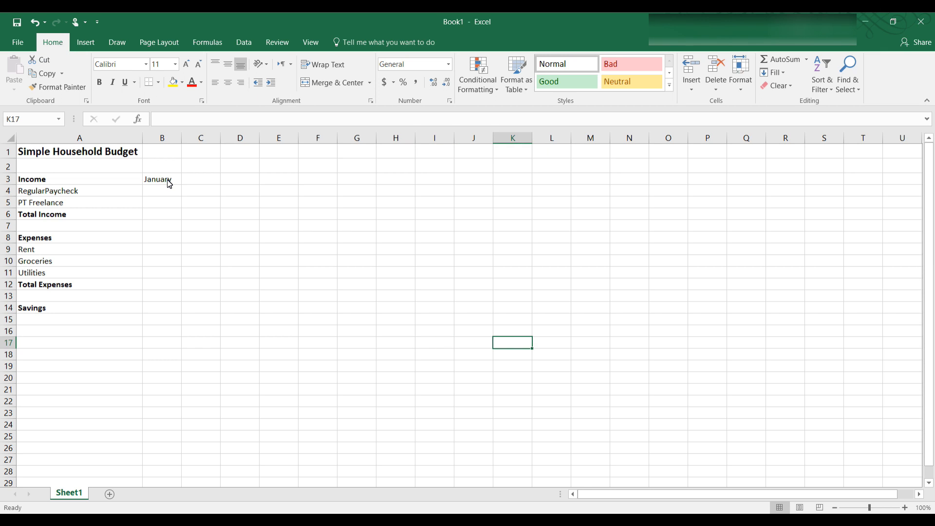
key(Return)
key(Return)
key(Return)
key(Return)
key(Return)
key(Return)
key(Return)
key(Return)
key(Right)
key(Right)
key(Right)
key(Right)
key(Right)
key(Right)
key(Right)
key(Right)
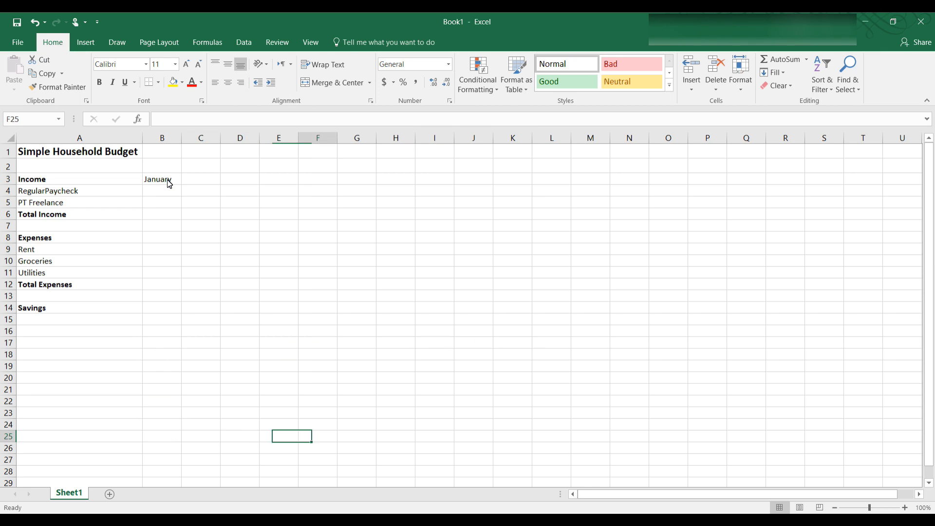
key(Return)
key(Return)
key(Return)
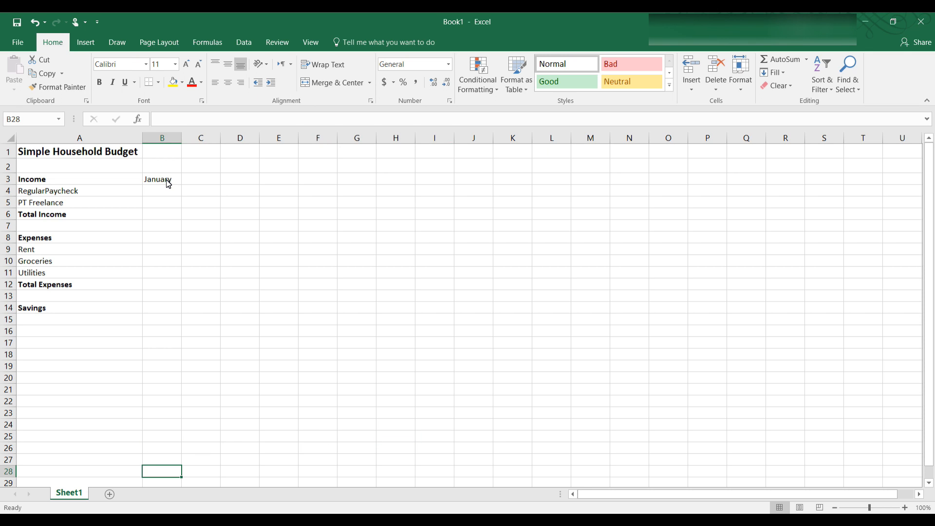
- Enter the January income amounts: 4600 for RegularPaycheck in B4 and 1200 for PT Freelance in B5
click(163, 195)
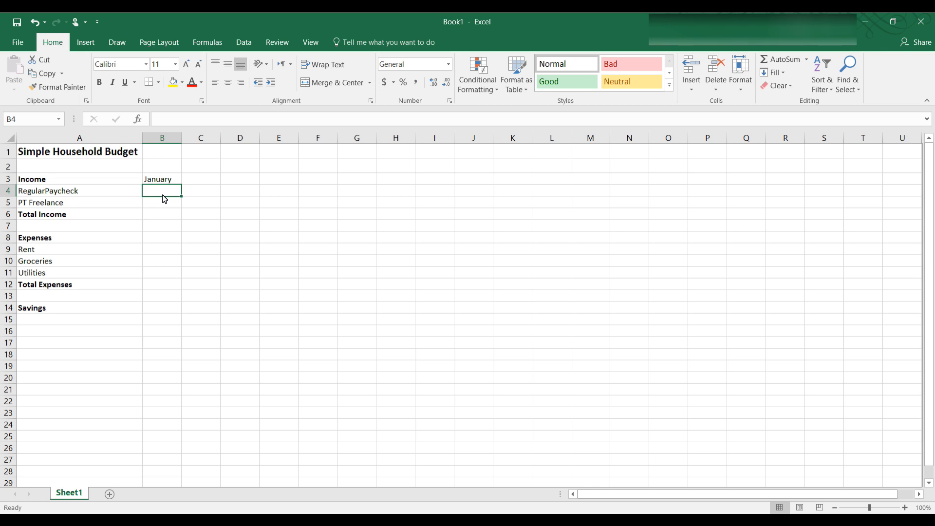
text(46000)
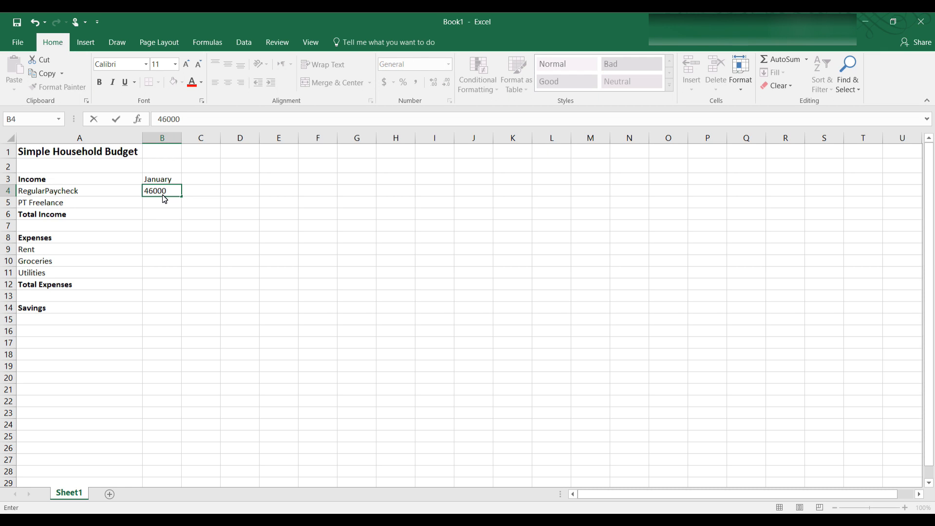
key(BackSpace)
key(Return)
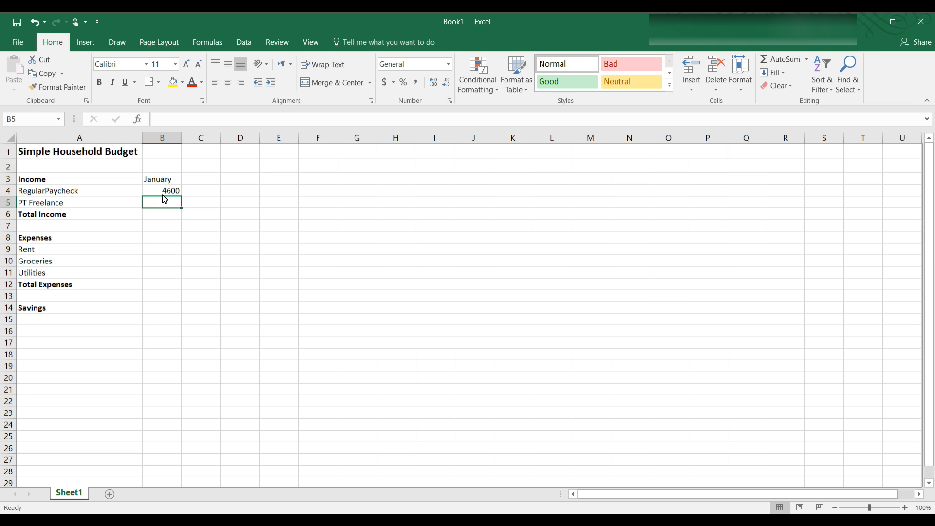
text(12)
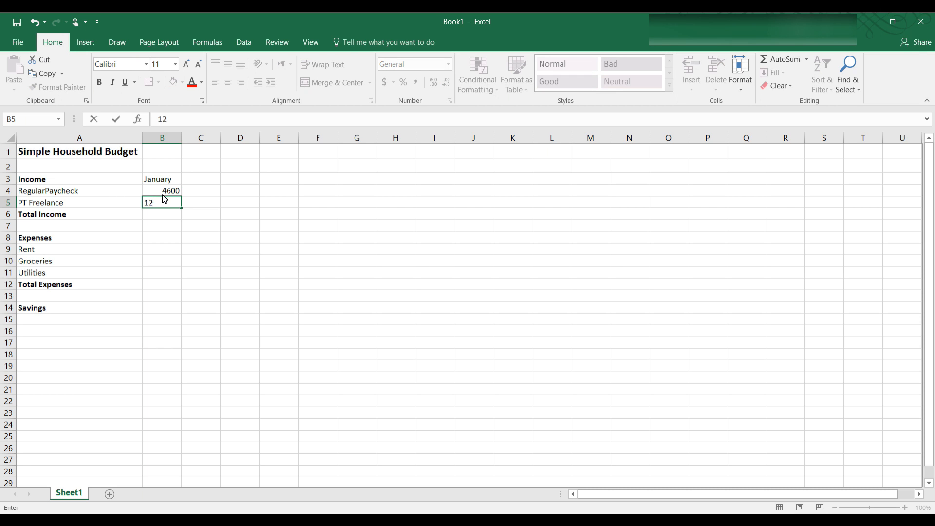
text(00)
key(Return)
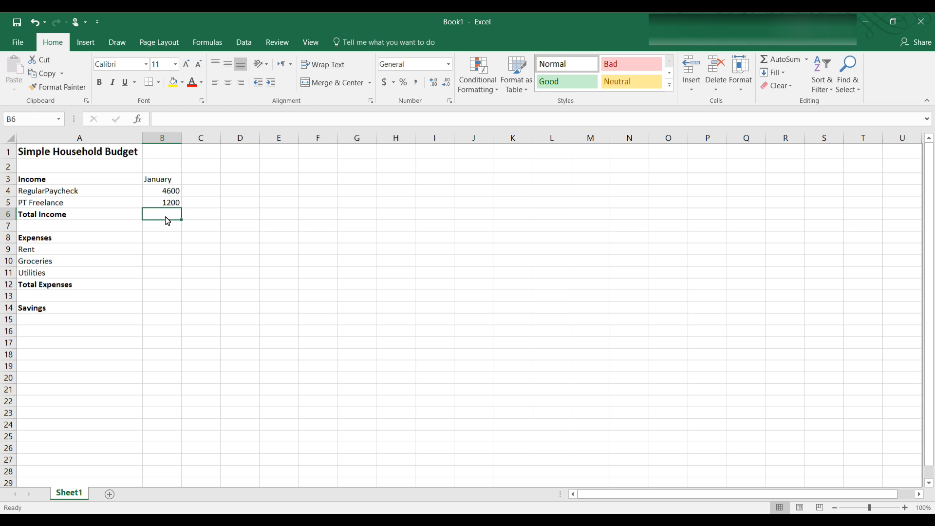
- Calculate January's Total Income in B6 with the formula =(B4+B5)
click(165, 217)
click(173, 119)
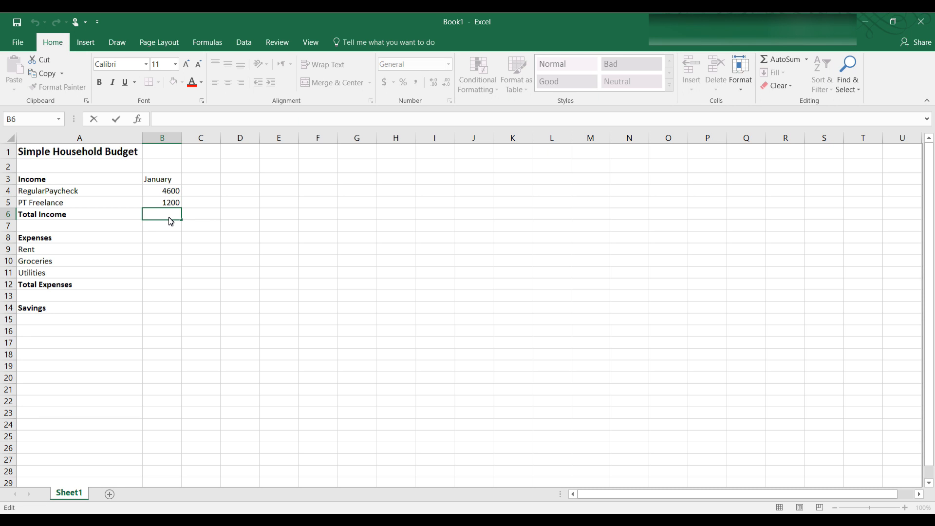
click(183, 122)
text(=)
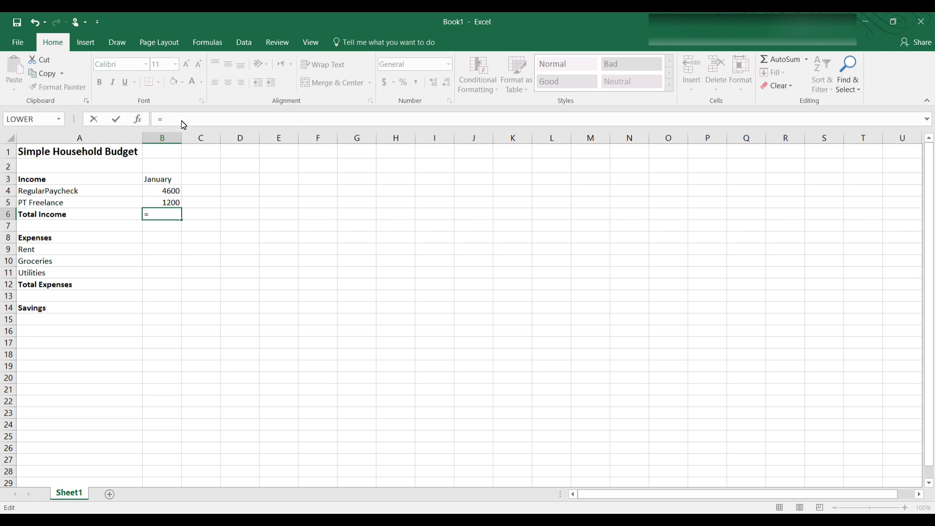
text((B4)
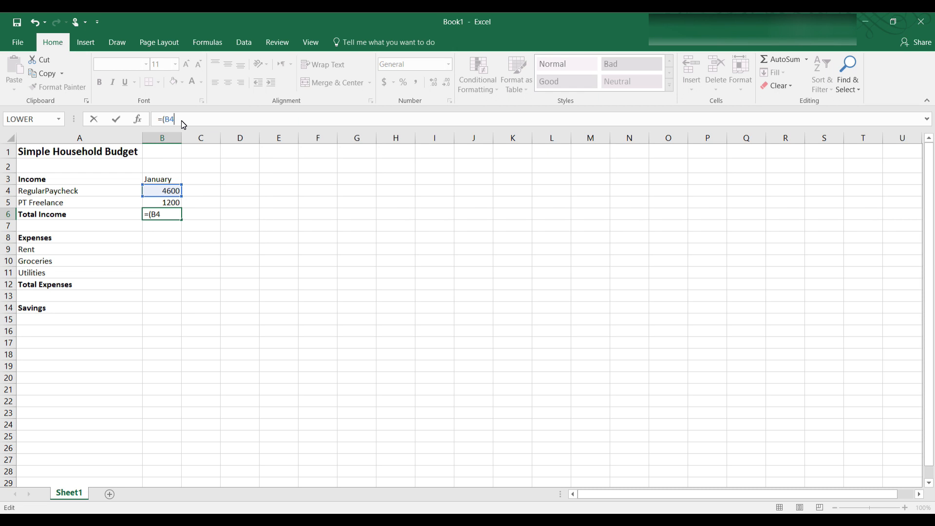
text(+B5)
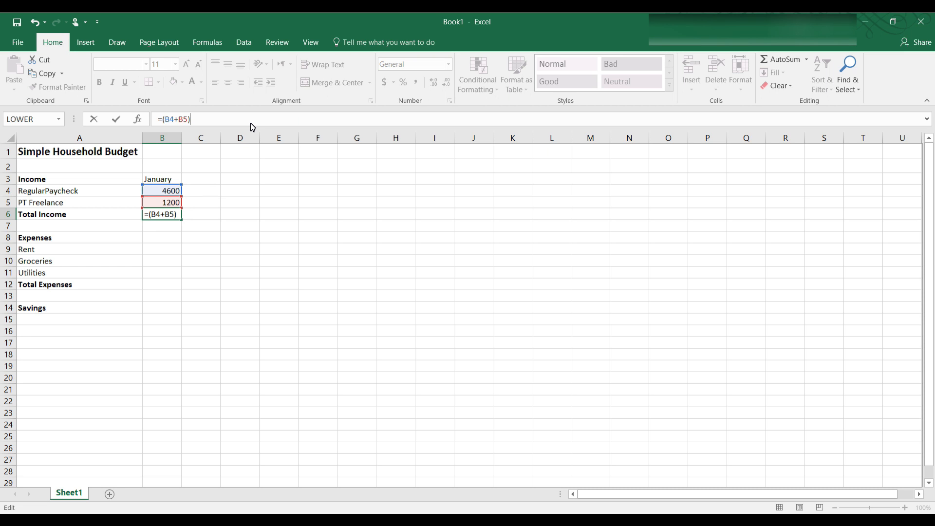
key(Return)
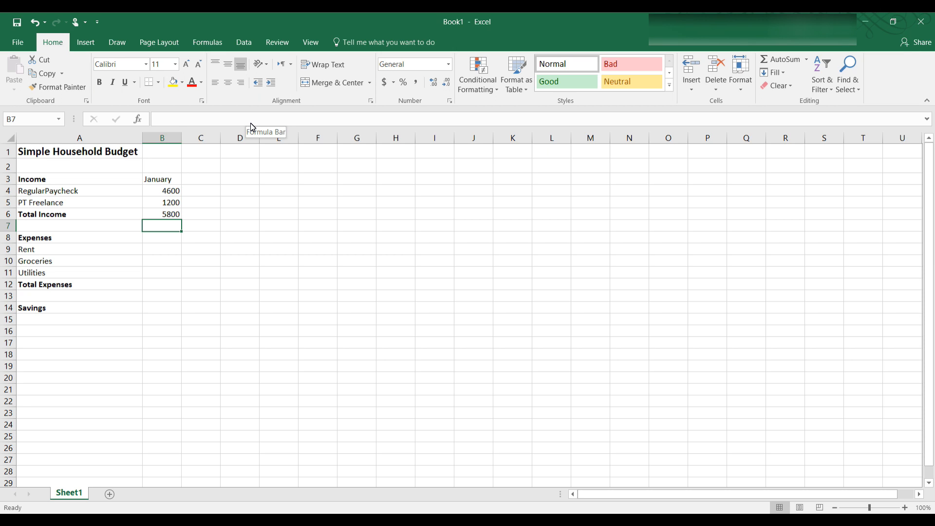
- Try rebuilding the B6 formula =(B4+B5) by picking its cell references from the sheet, and undo the re-entry
click(167, 216)
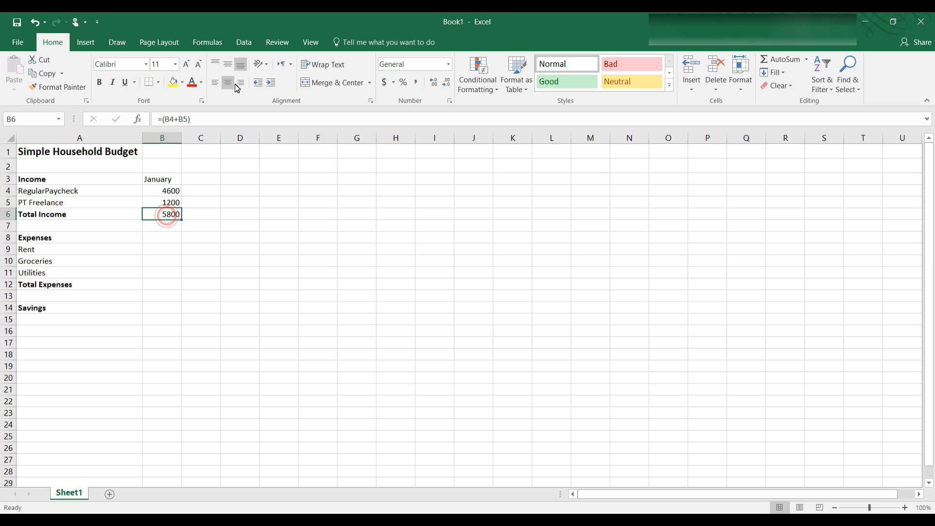
drag(217, 119, 147, 124)
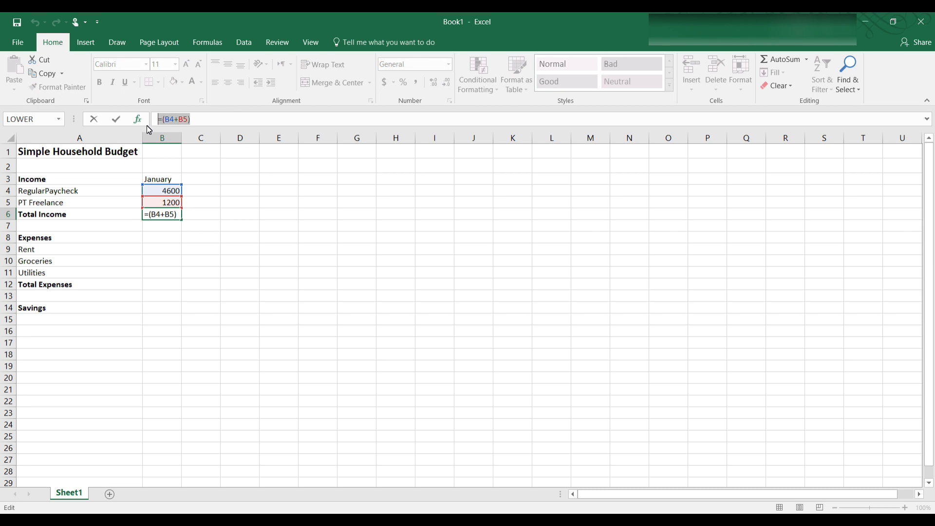
text(=)
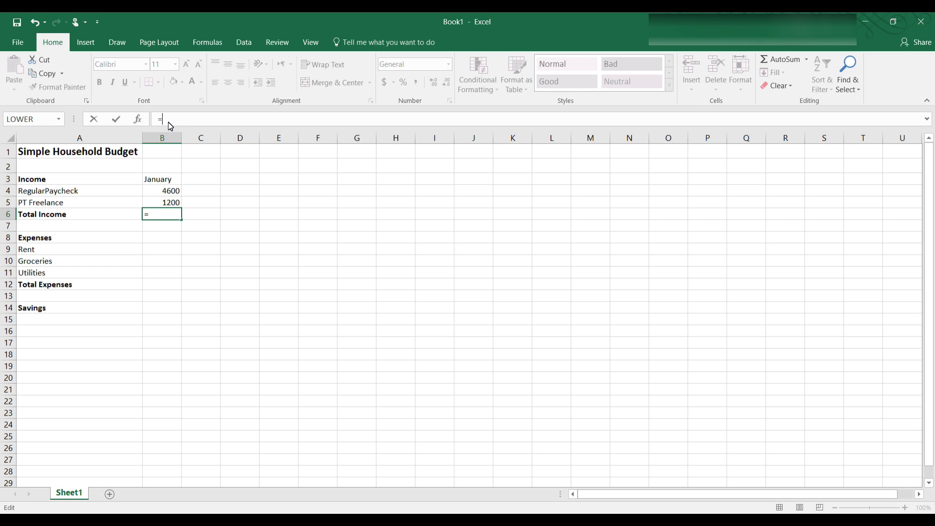
text(()
click(173, 193)
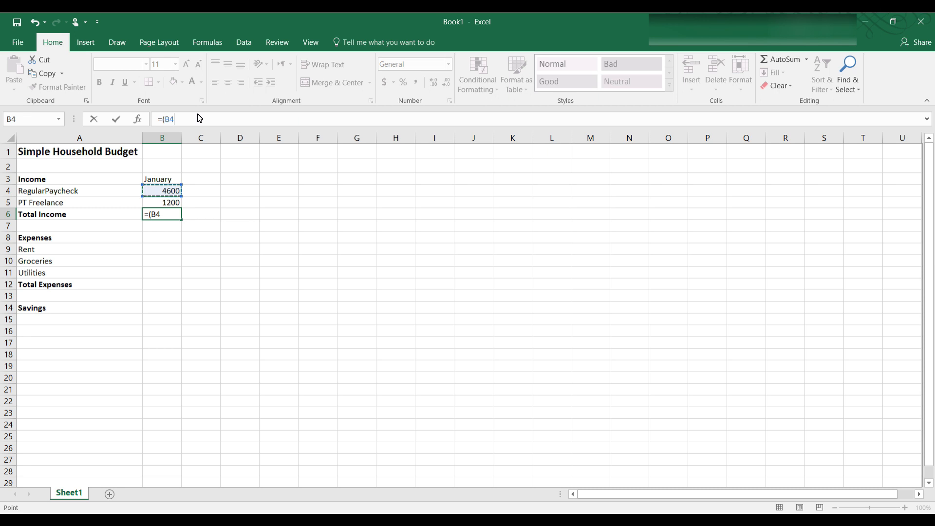
text(+)
click(173, 204)
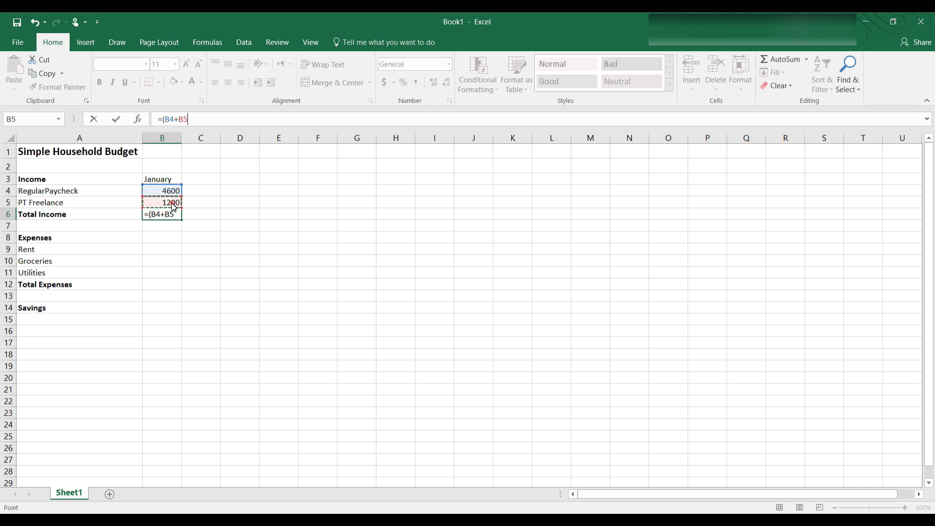
text())
key(Return)
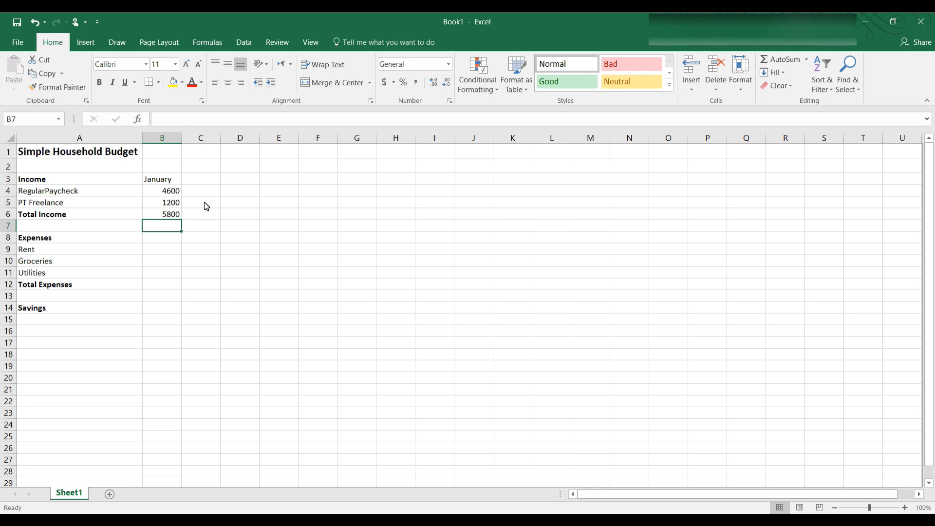
key(ctrl+z)
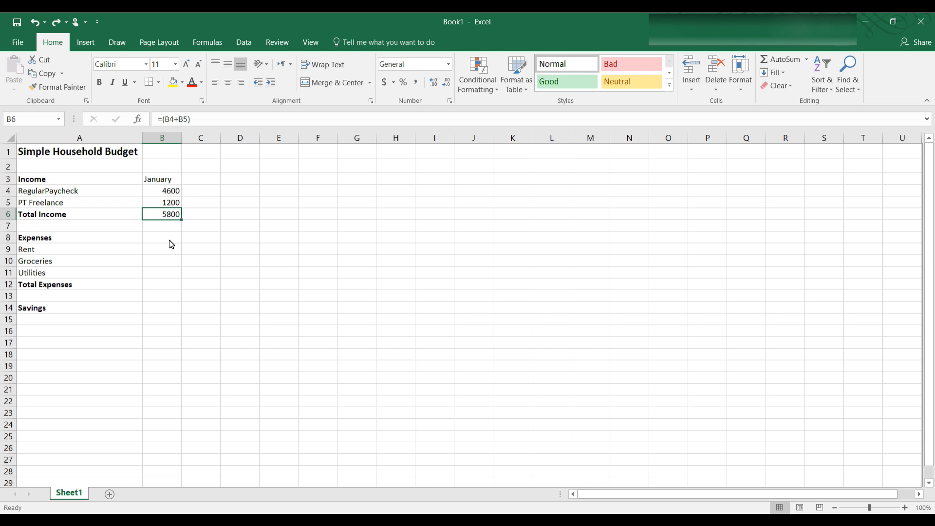
- Enter the January expenses in B9 to B11: 1200 for Rent, 600 for Groceries and 200 for Utilities
click(172, 251)
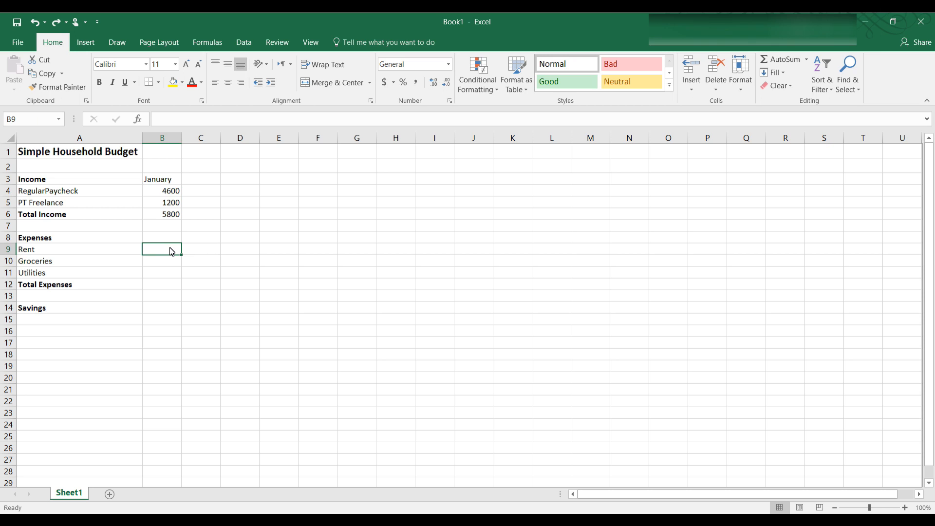
click(172, 251)
text(1200)
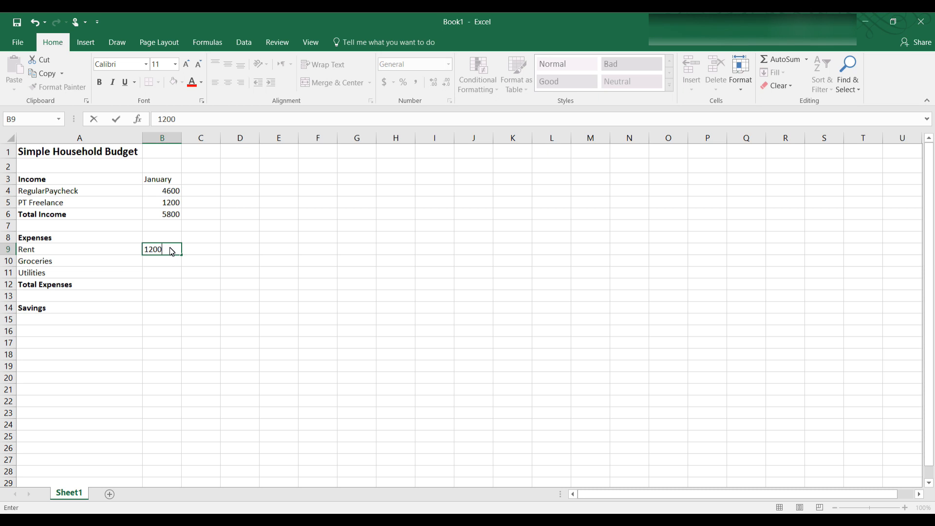
key(Return)
text(600)
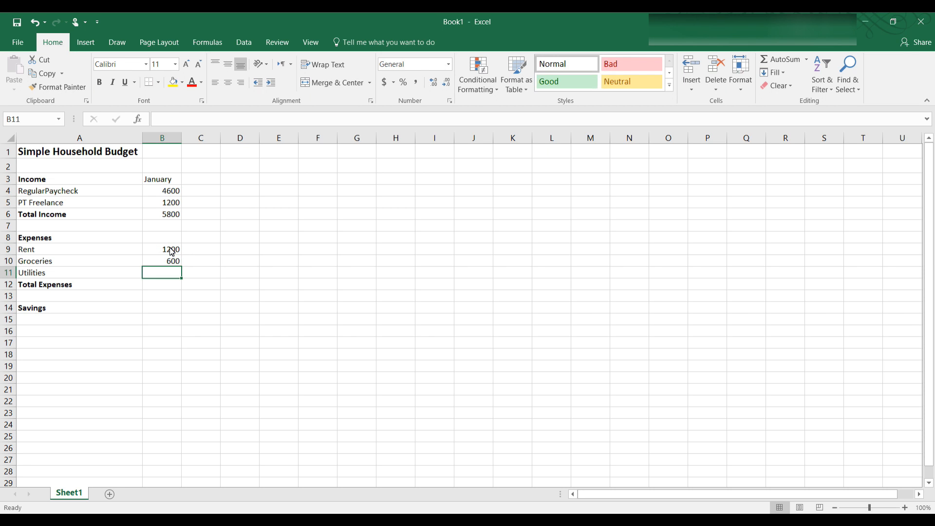
text(200)
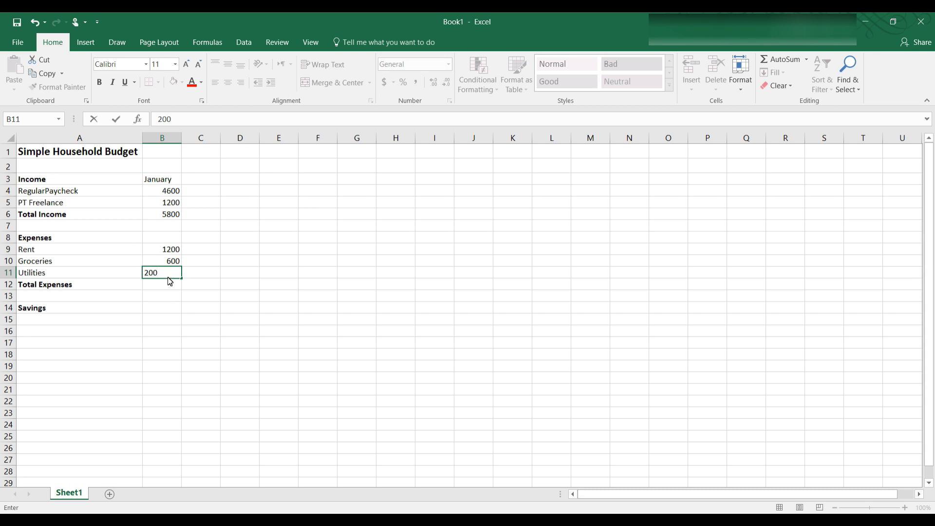
key(Return)
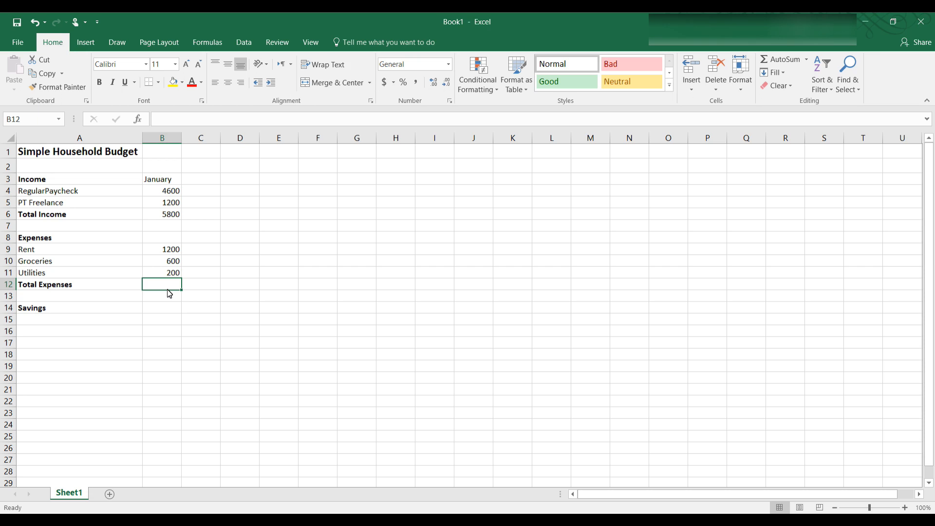
- Start the January Total Expenses formula in B12 with =SUM(, comparing the descriptions of SUM, SUBTOTAL and SUMIF
double_click(159, 287)
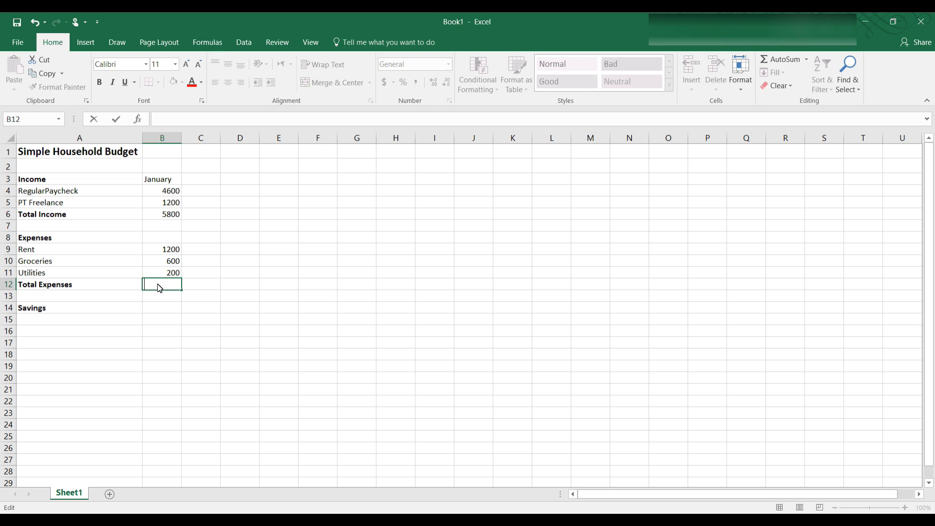
click(201, 122)
text(=)
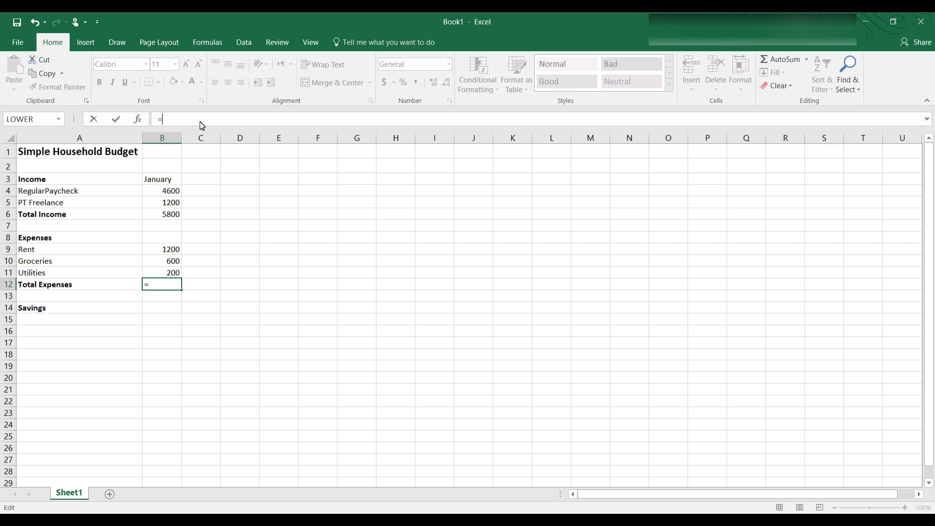
text(S)
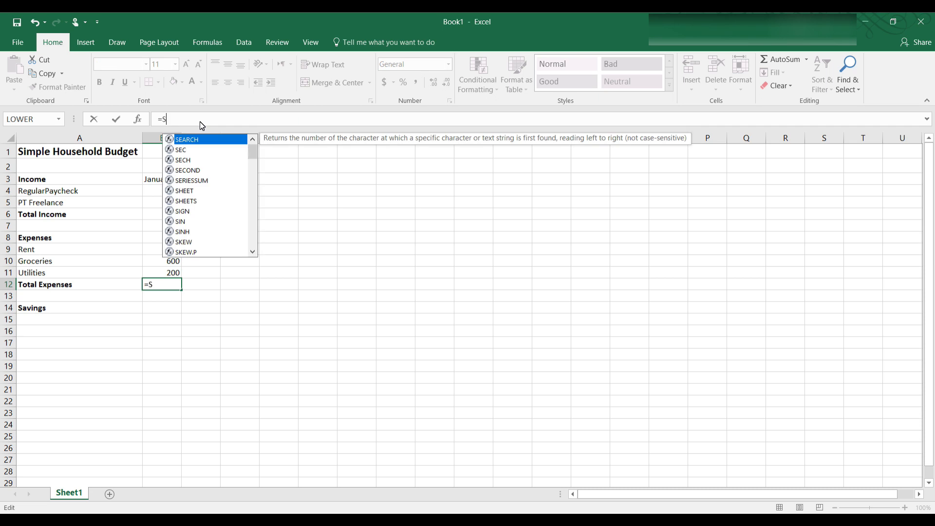
text(U)
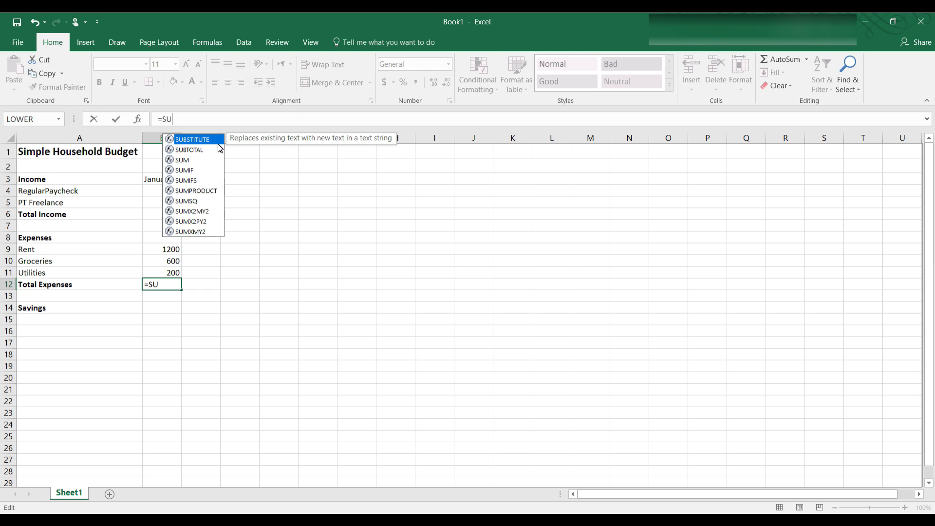
click(183, 162)
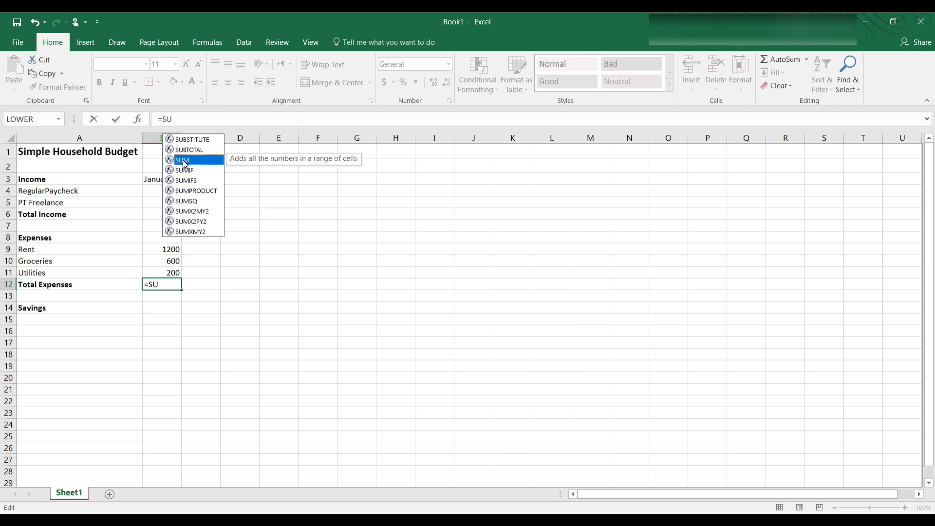
click(189, 151)
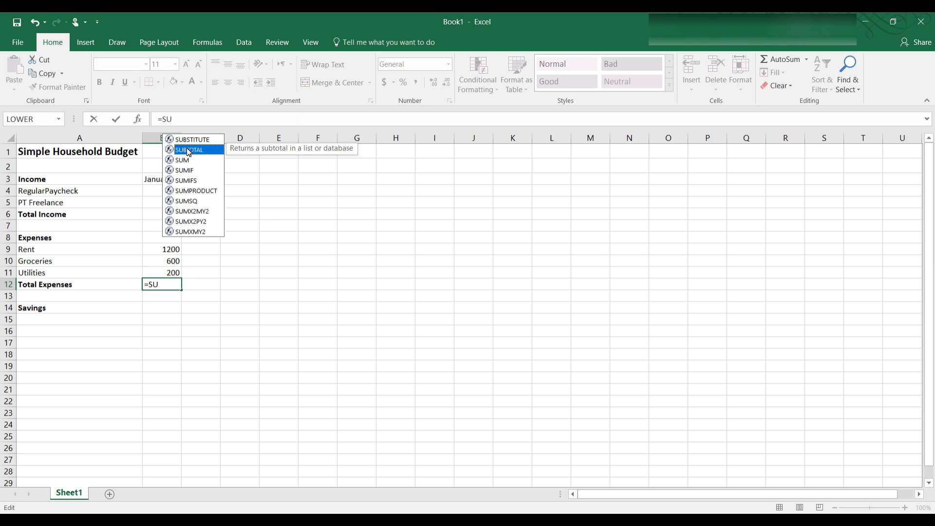
click(188, 162)
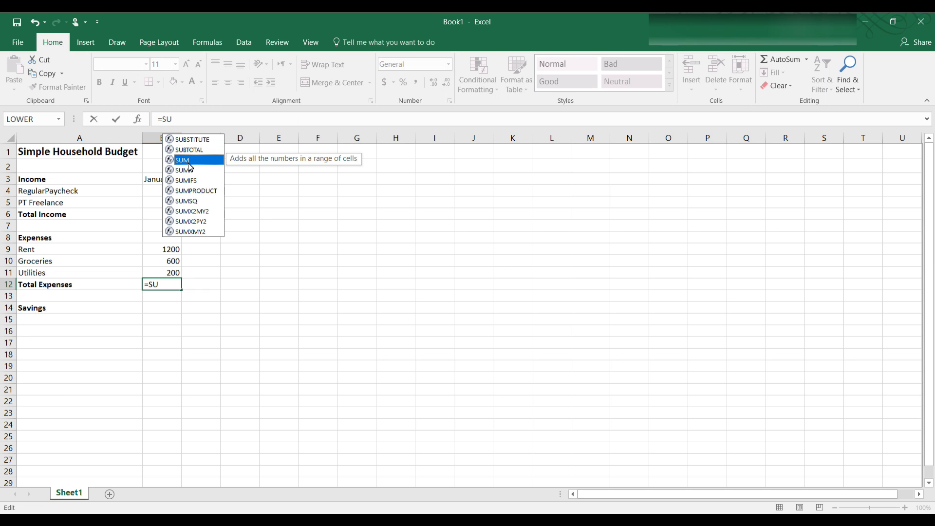
click(194, 174)
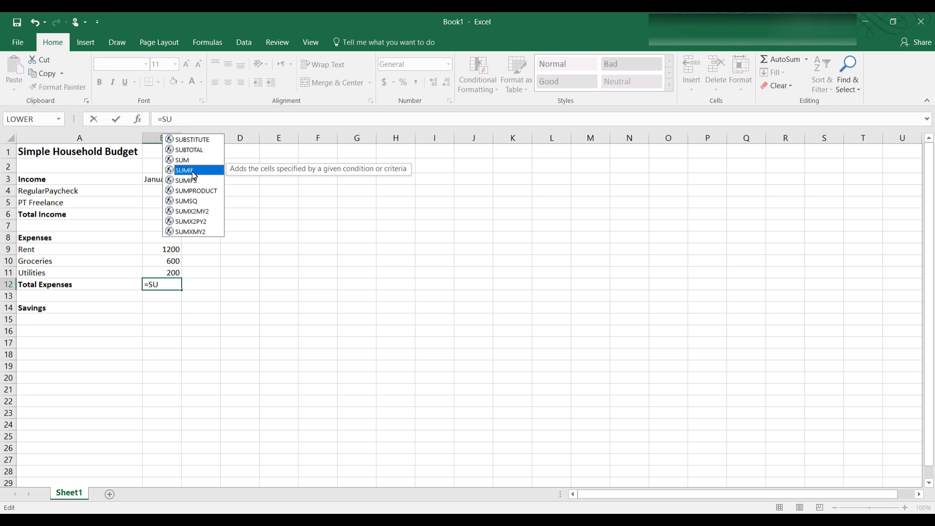
click(188, 162)
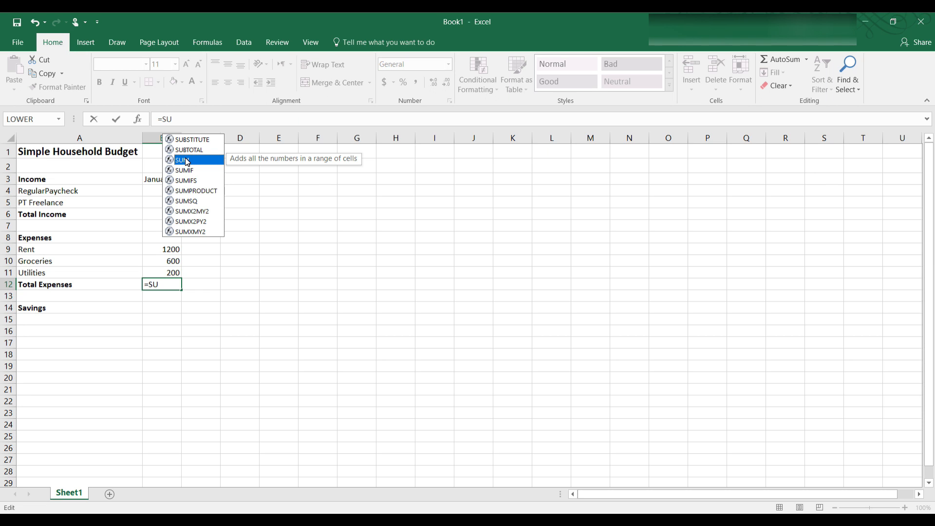
click(186, 120)
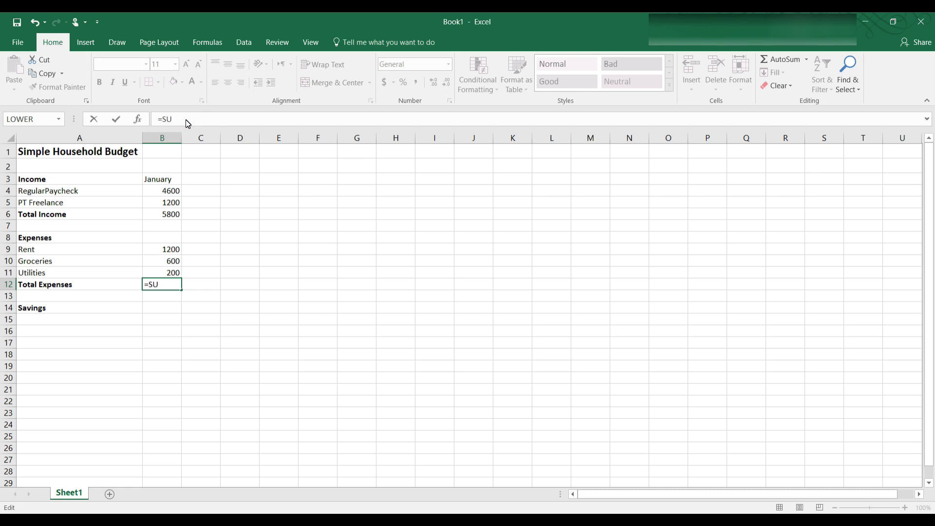
text(M()
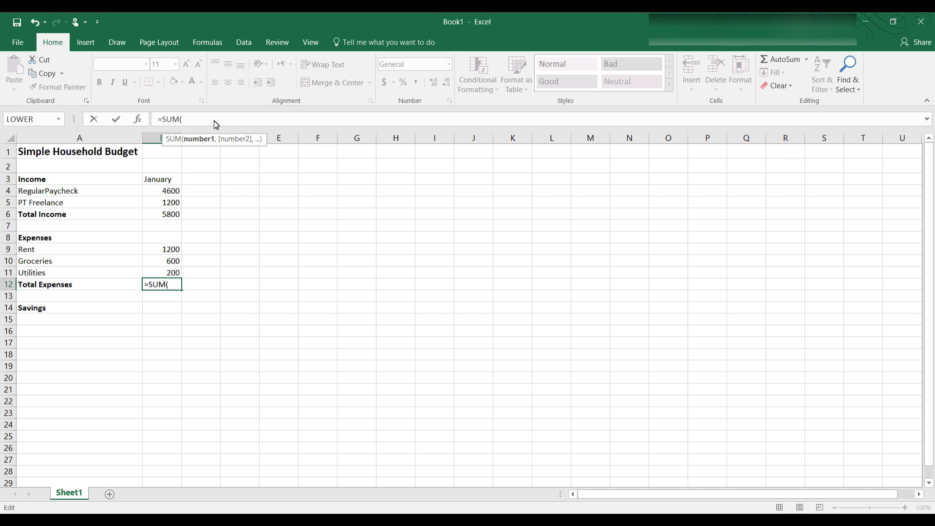
- Complete the B12 formula as =SUM(B9:B11) by picking the Rent, Groceries and Utilities amounts, and check the entered formula
click(173, 255)
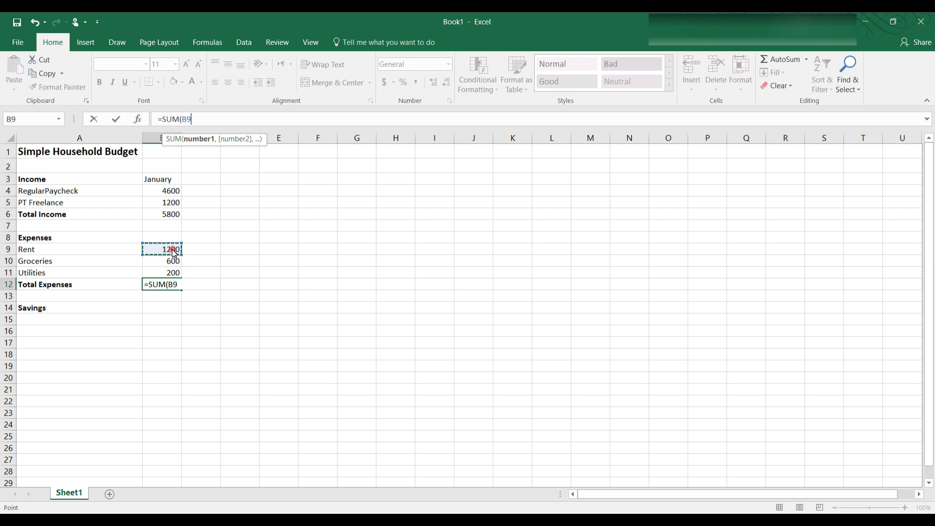
drag(173, 254, 174, 276)
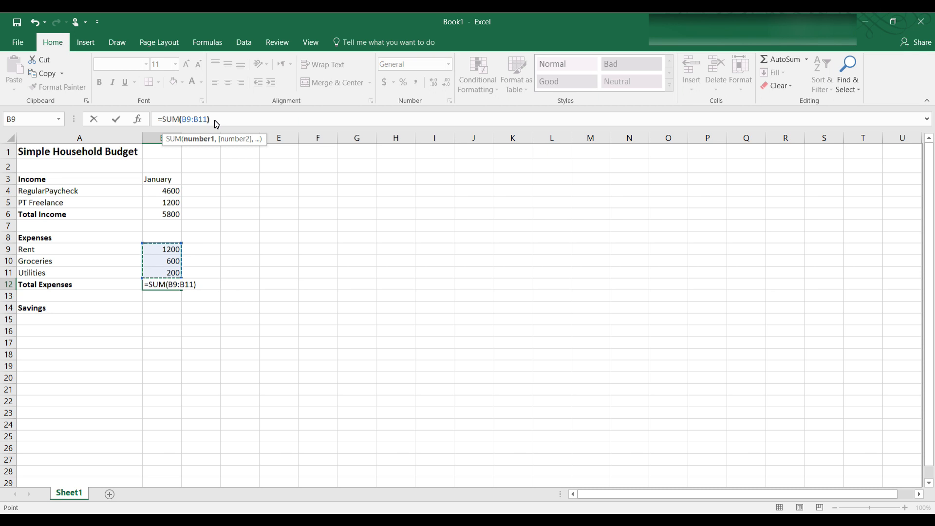
text())
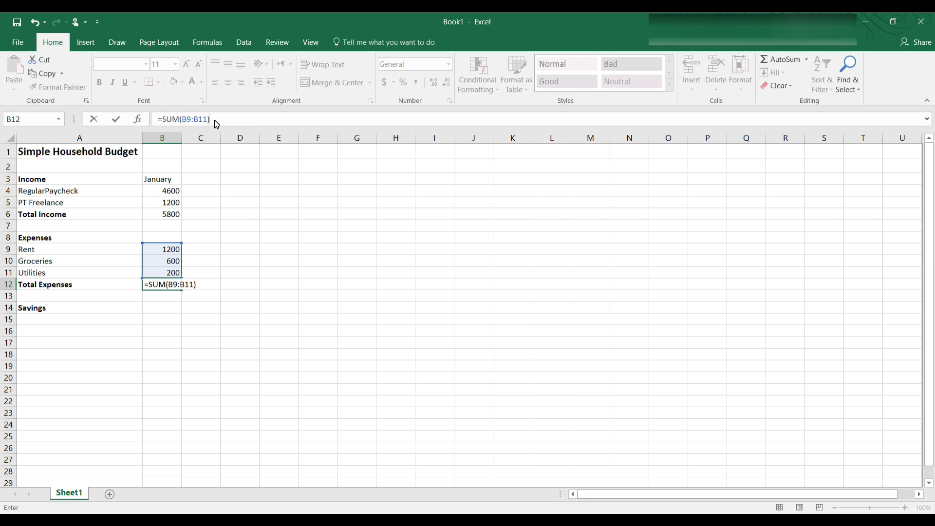
key(Return)
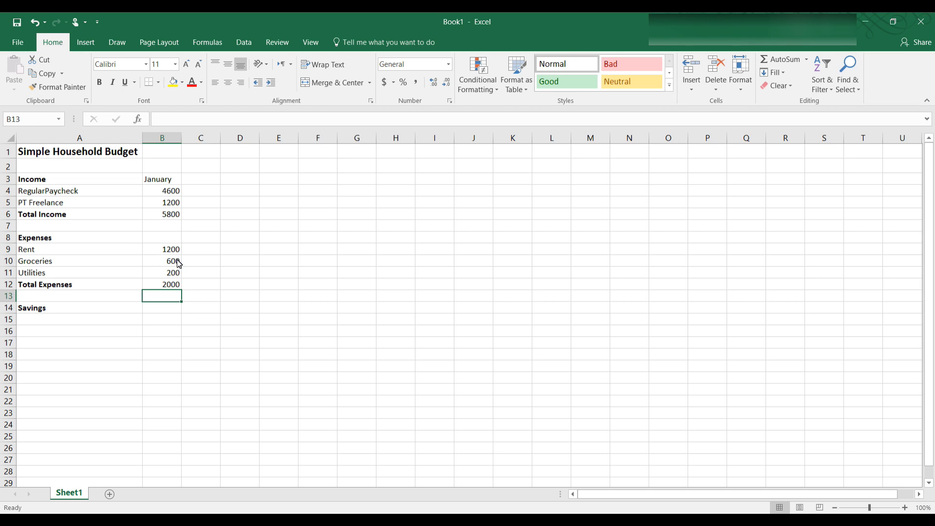
click(178, 288)
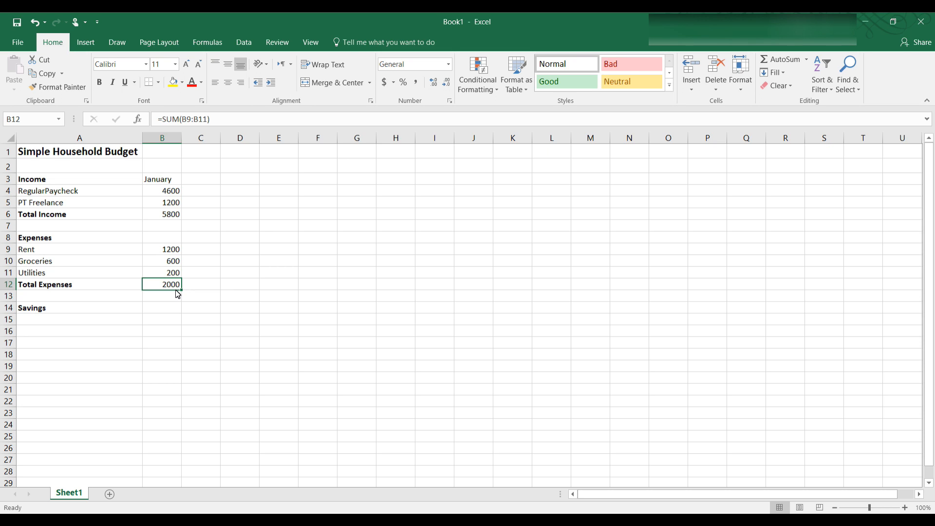
- Change January's Utilities amount in B11 to 250
click(177, 274)
click(170, 125)
drag(166, 122, 170, 125)
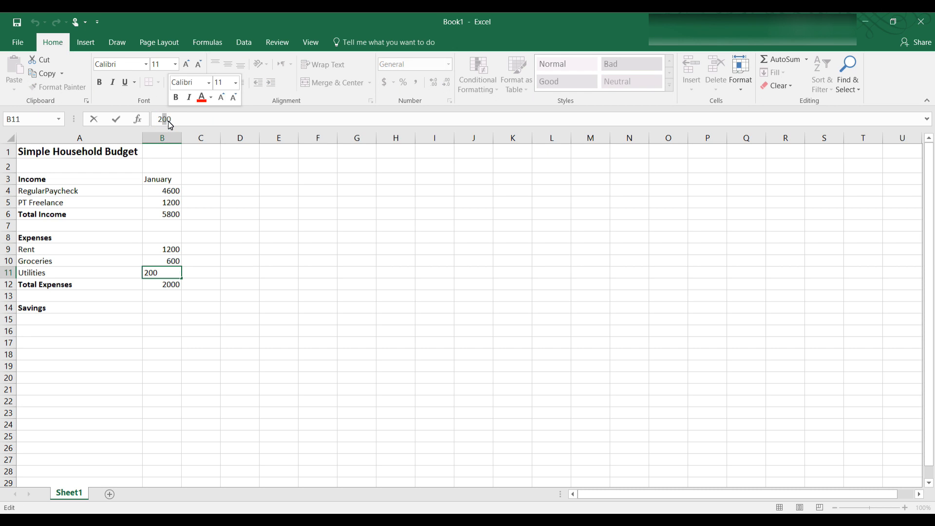
text(5)
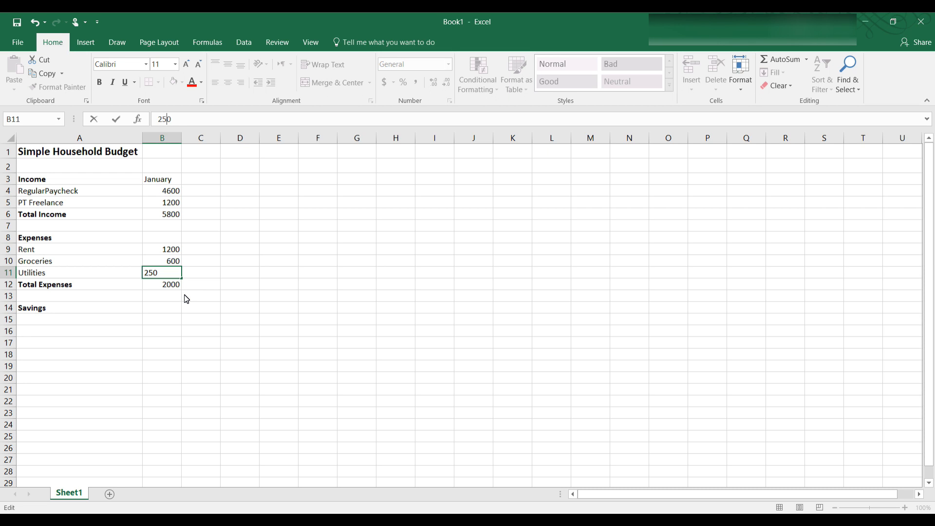
key(Return)
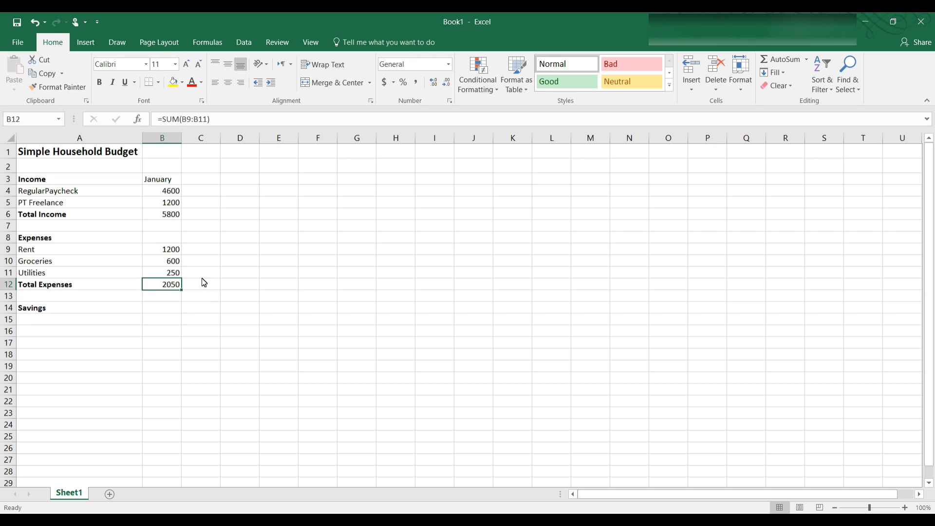
- Make the January heading in B3 bold and underlined, and fill the month series across row 3 through December in M3
mouse_move(175, 183)
mouse_down()
mouse_move(176, 200)
mouse_move(178, 179)
mouse_up()
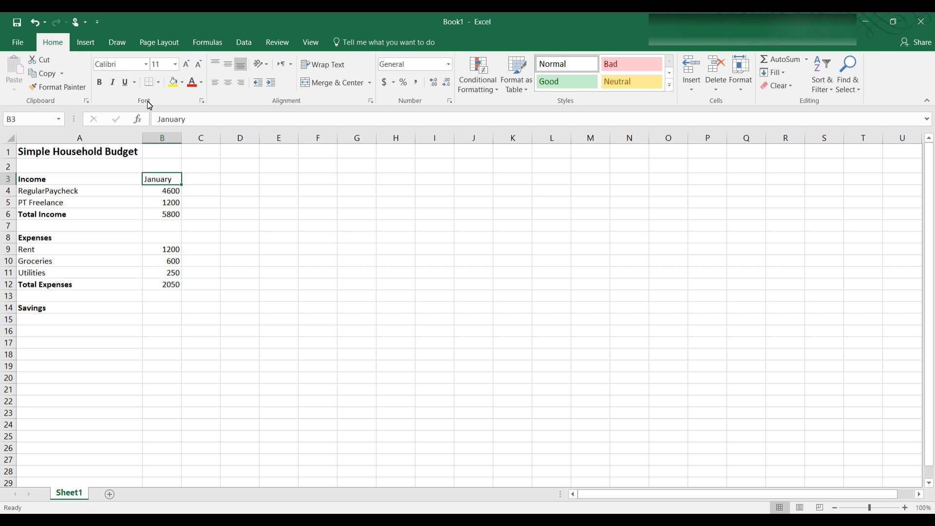
click(100, 82)
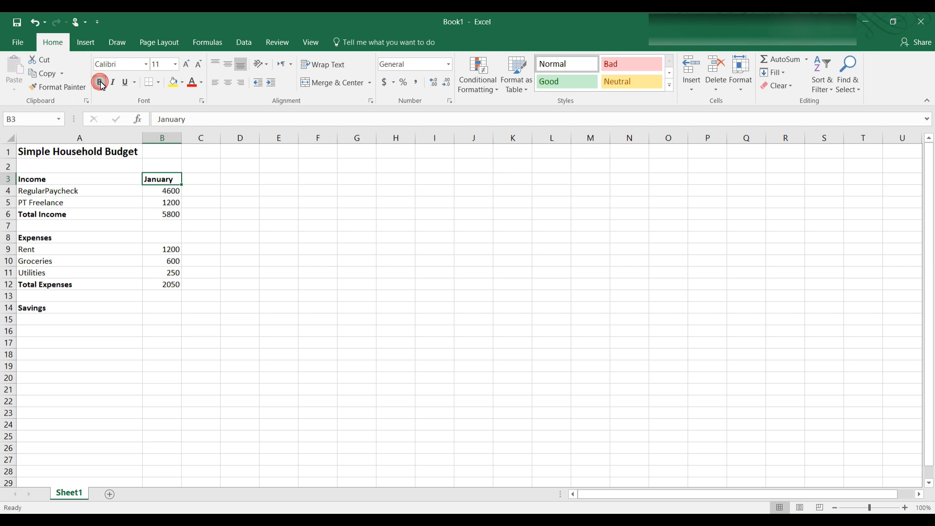
click(125, 84)
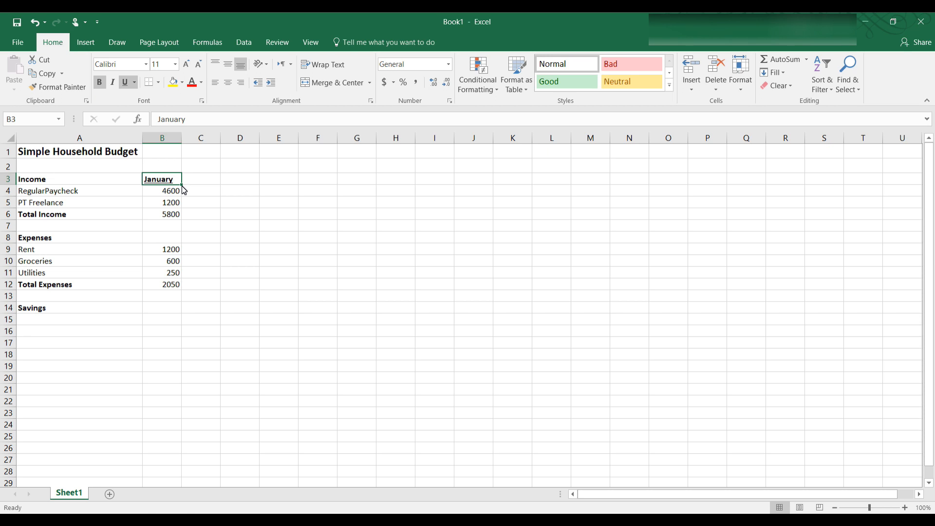
drag(182, 185, 605, 182)
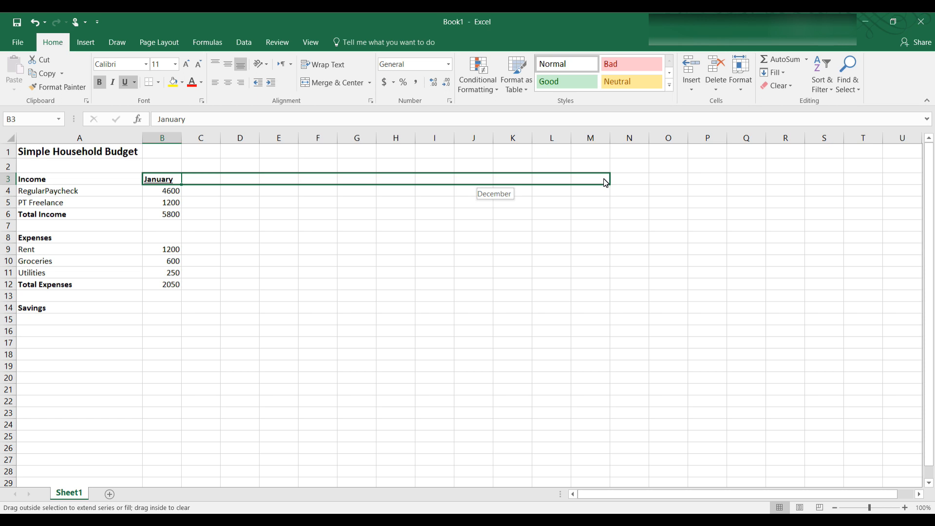
drag(604, 182, 605, 183)
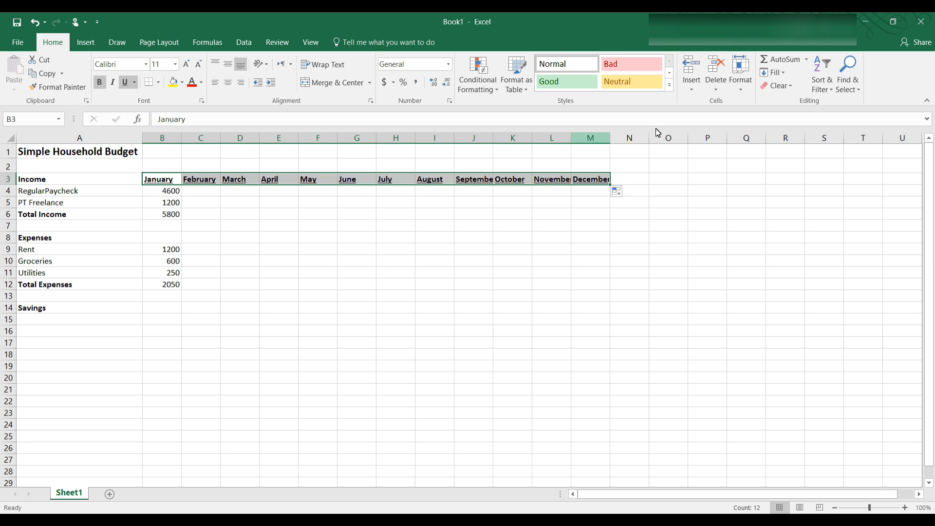
- AutoFit the column widths of the month headings in B3:M3
scroll(730, 99, up, 1)
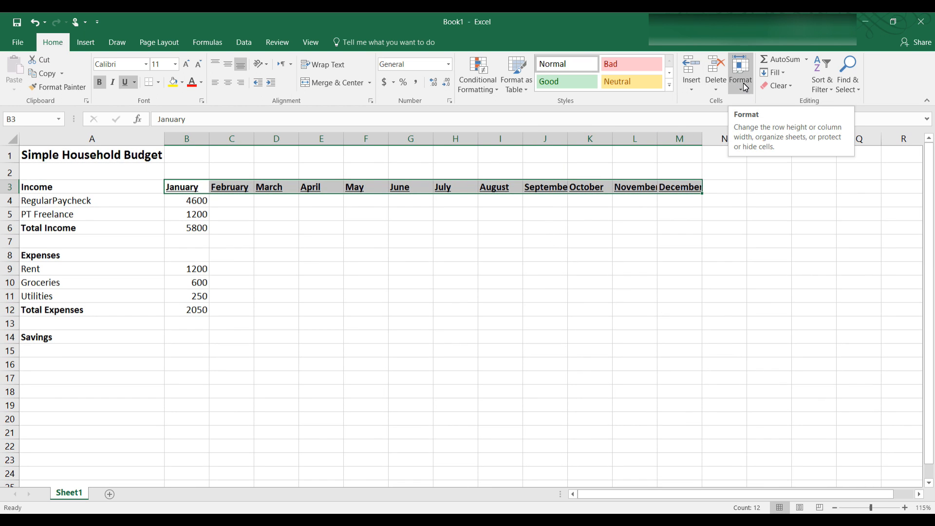
click(741, 87)
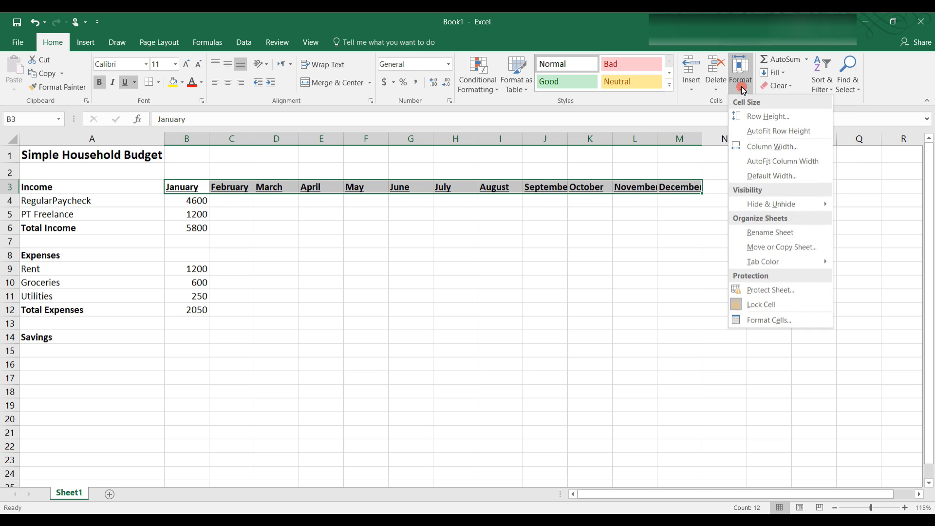
click(771, 164)
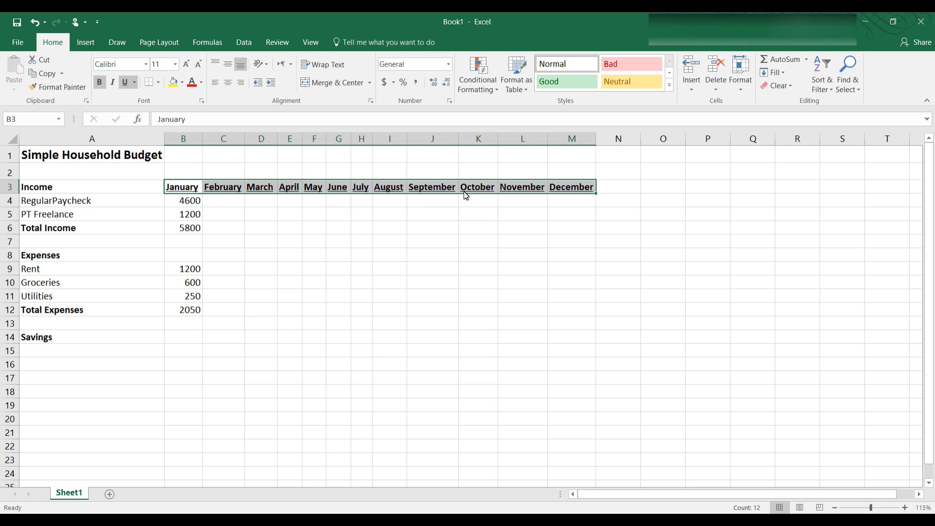
click(689, 232)
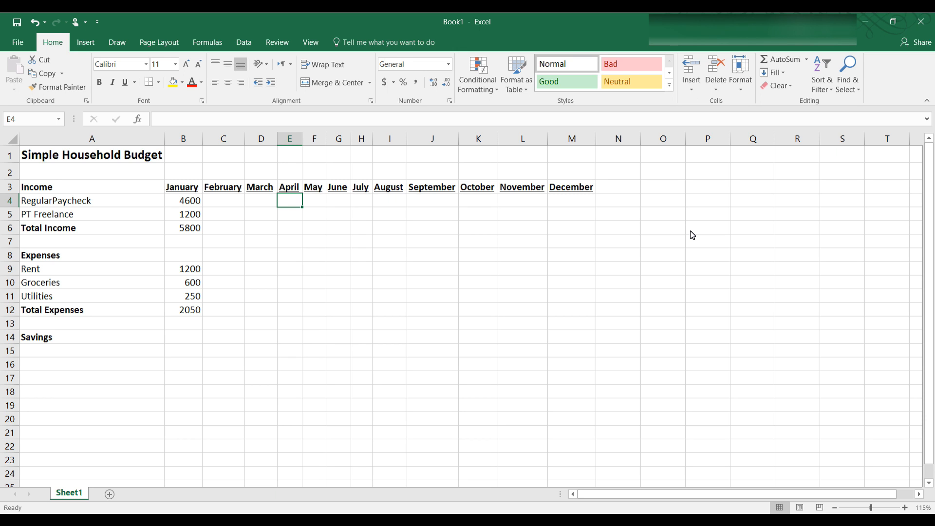
- Save the workbook as SampleBudget in the ExcelTutorials folder, using the Excel Workbook file type
click(18, 46)
click(16, 127)
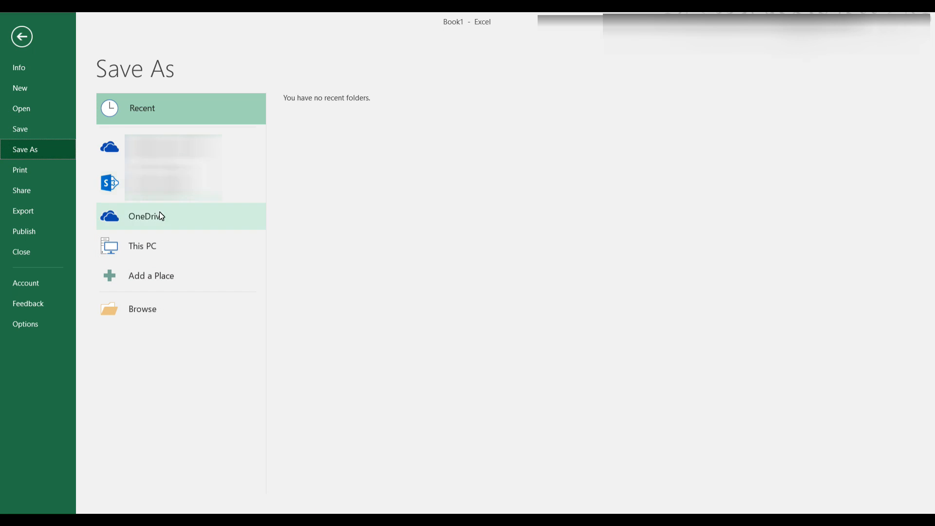
key(F12)
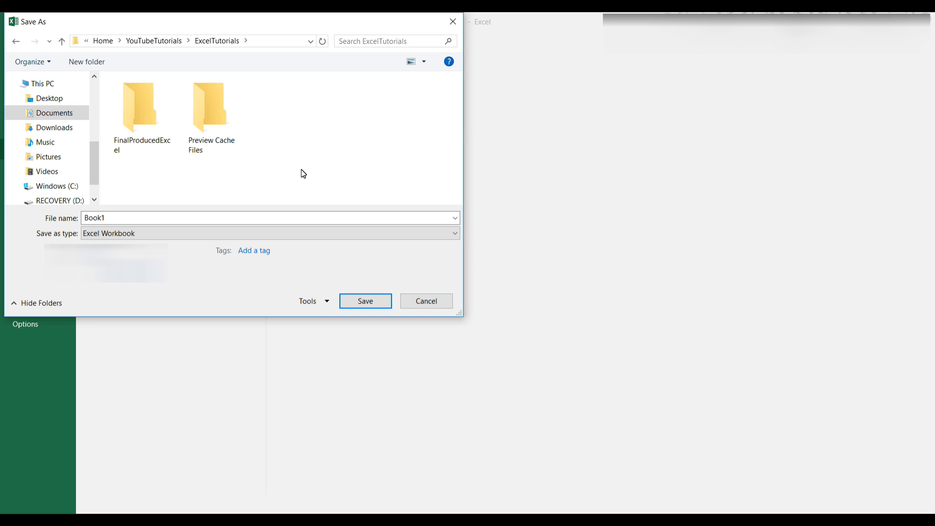
click(172, 222)
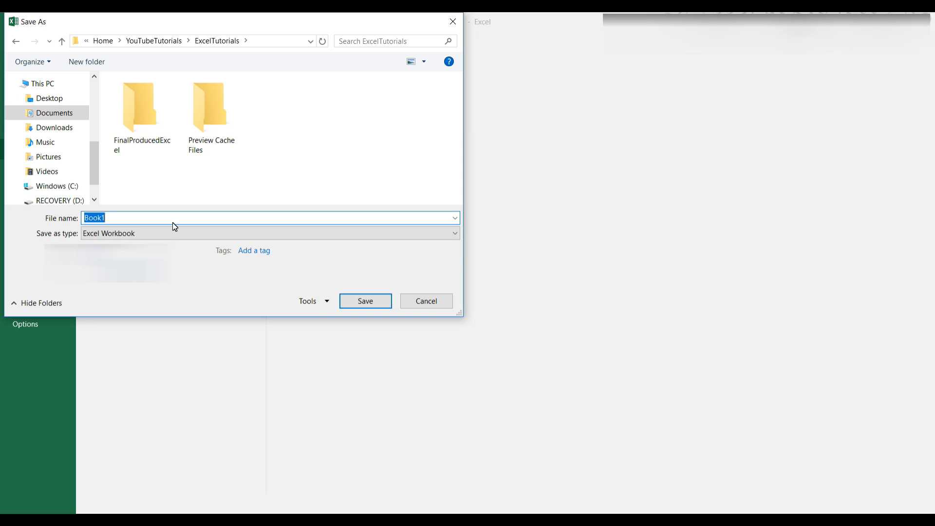
text(SampleBudget)
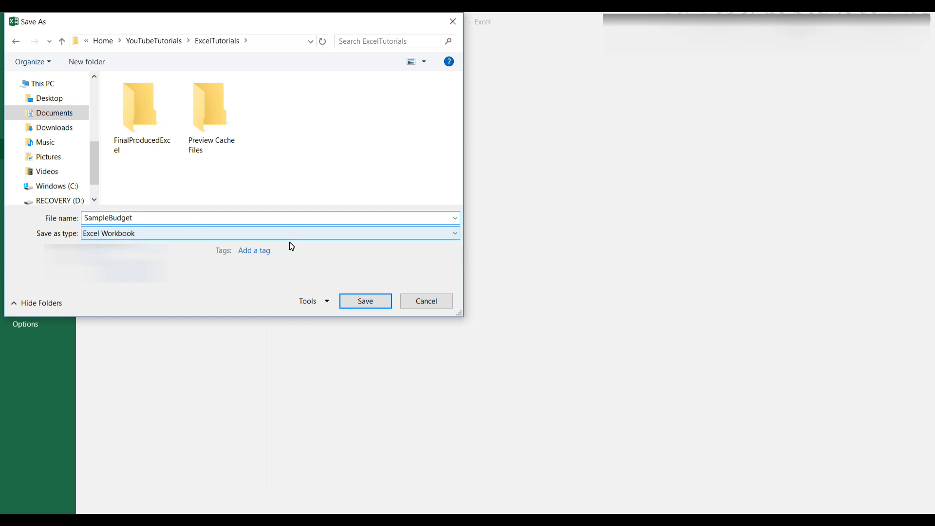
click(455, 235)
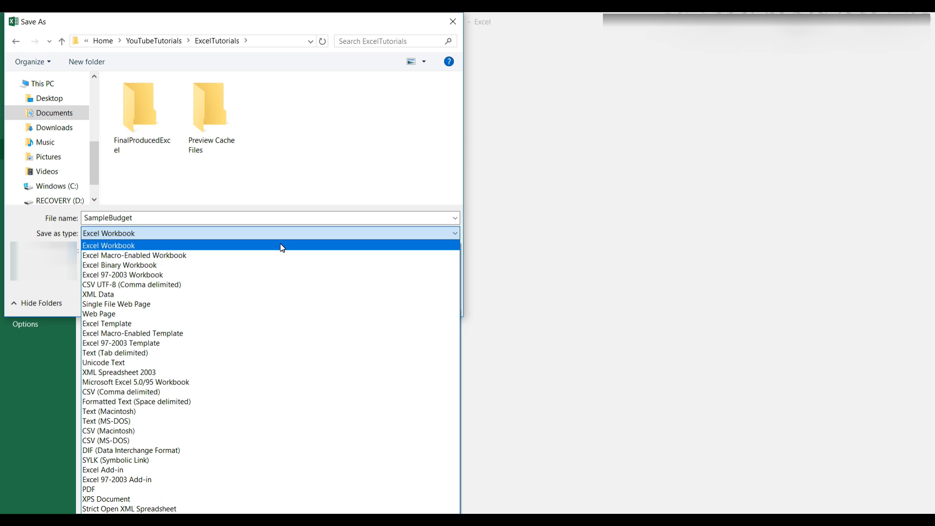
click(281, 248)
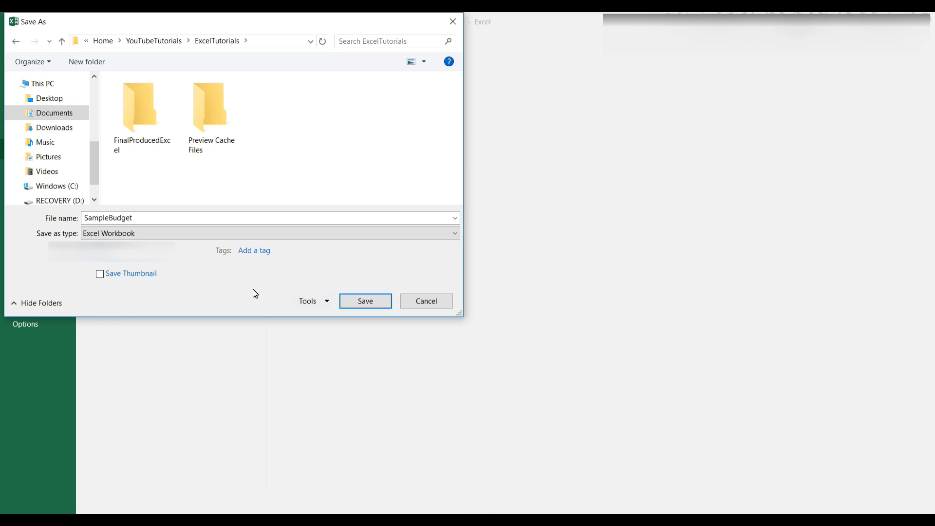
click(370, 300)
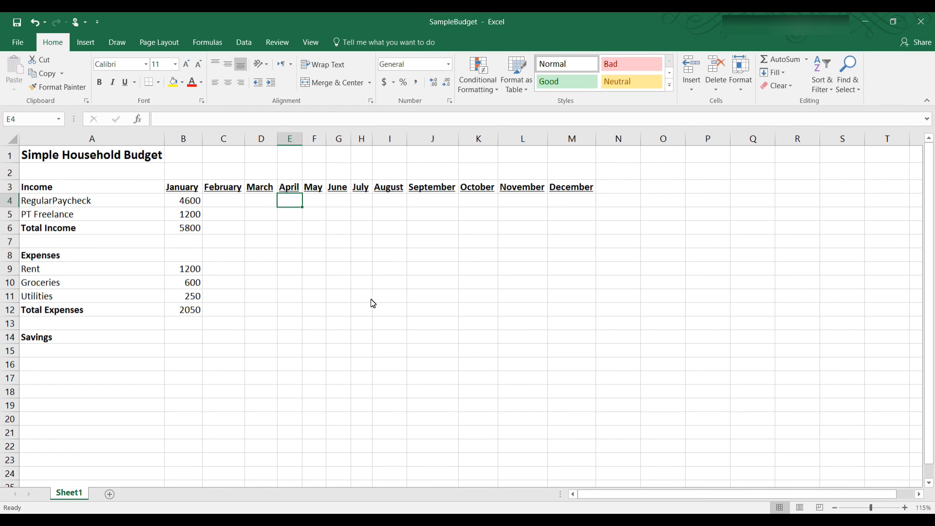
- Preview the budget's printed pages, set the page orientation to Landscape, and return to the worksheet
click(17, 44)
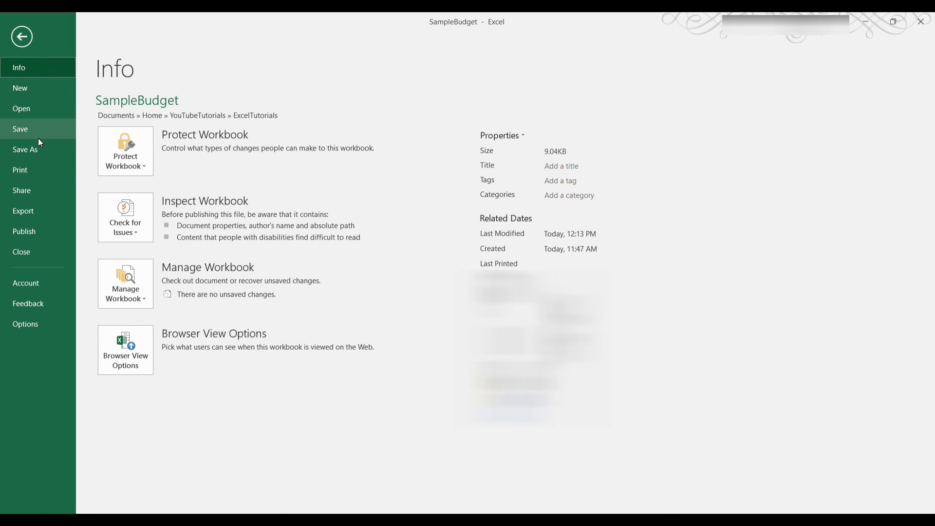
click(29, 166)
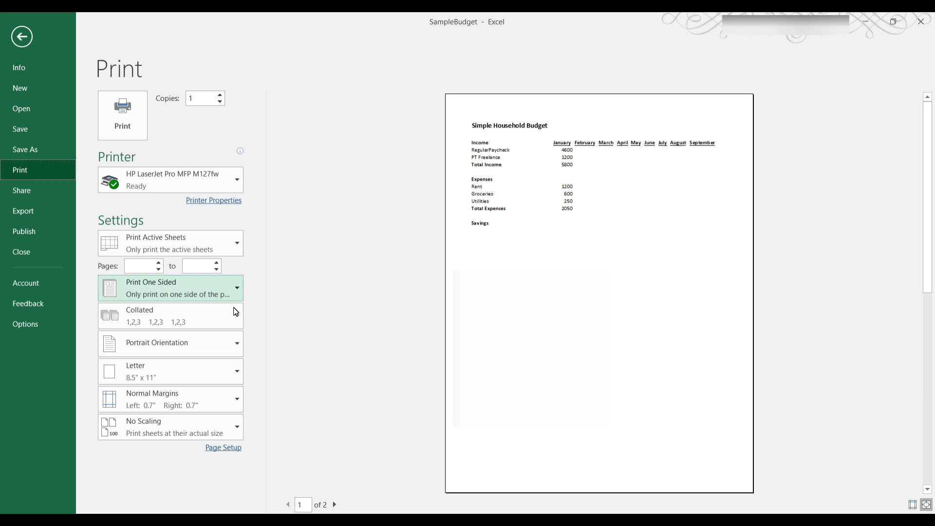
click(516, 333)
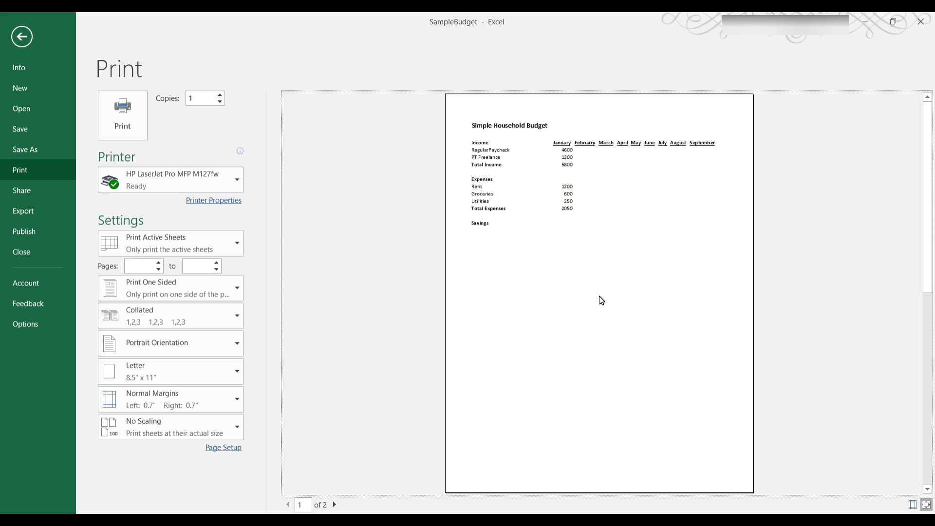
scroll(601, 300, down, 1)
click(288, 504)
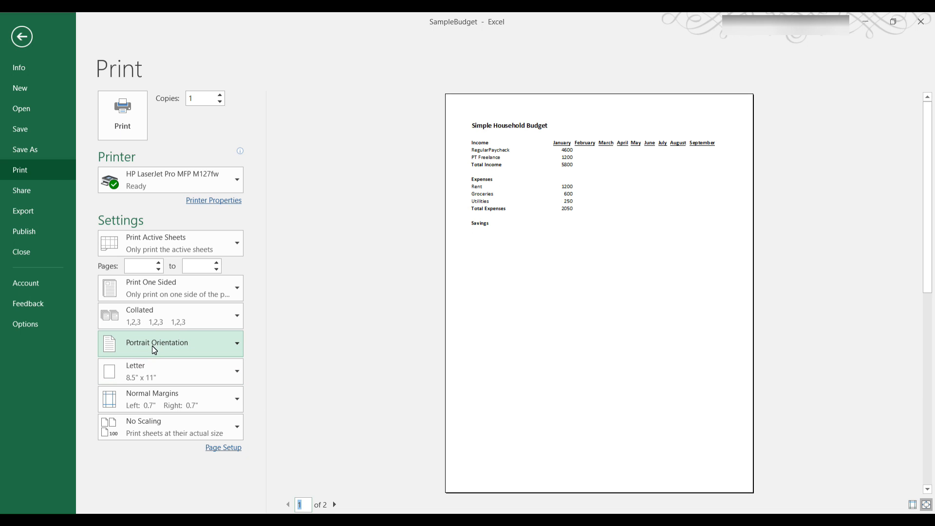
click(238, 343)
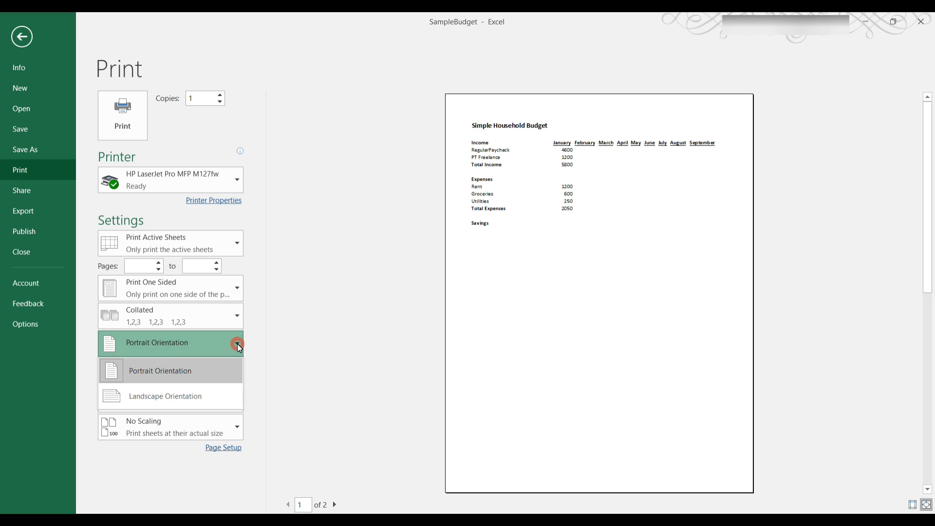
click(212, 398)
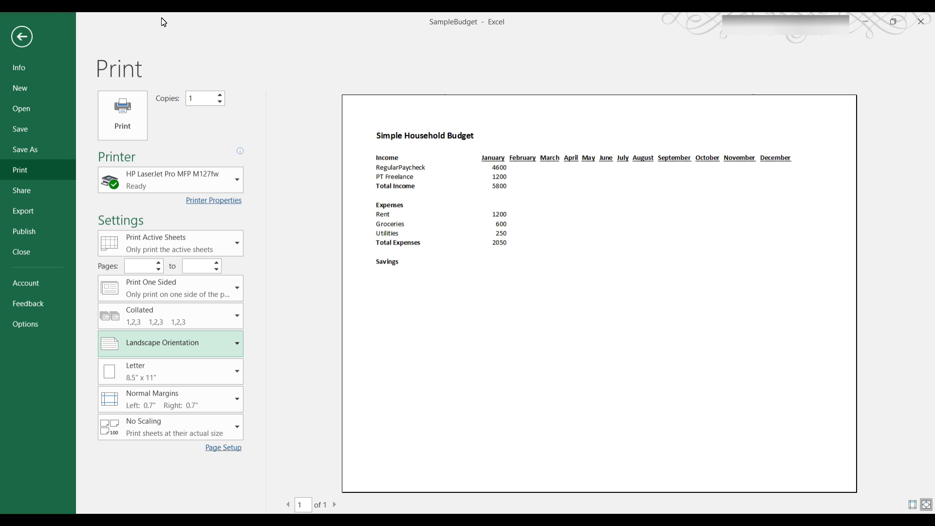
click(24, 42)
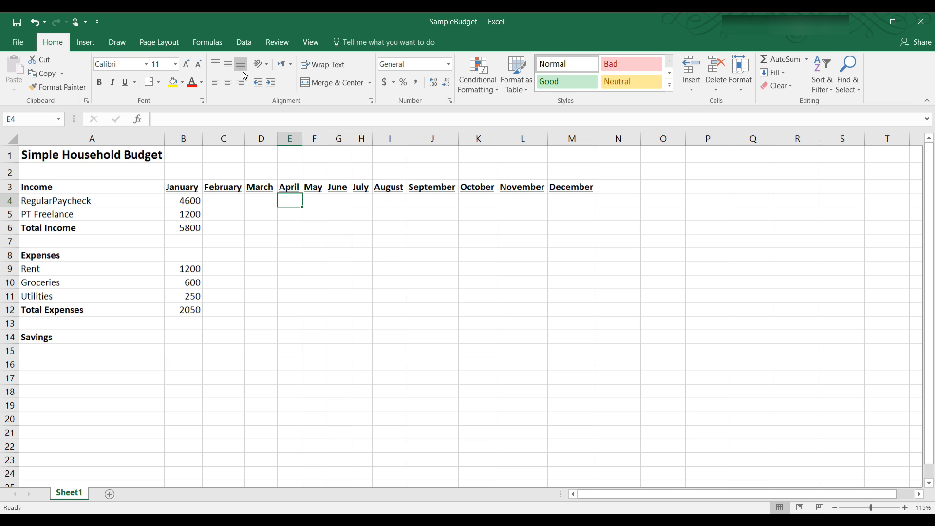
click(411, 46)
text(print)
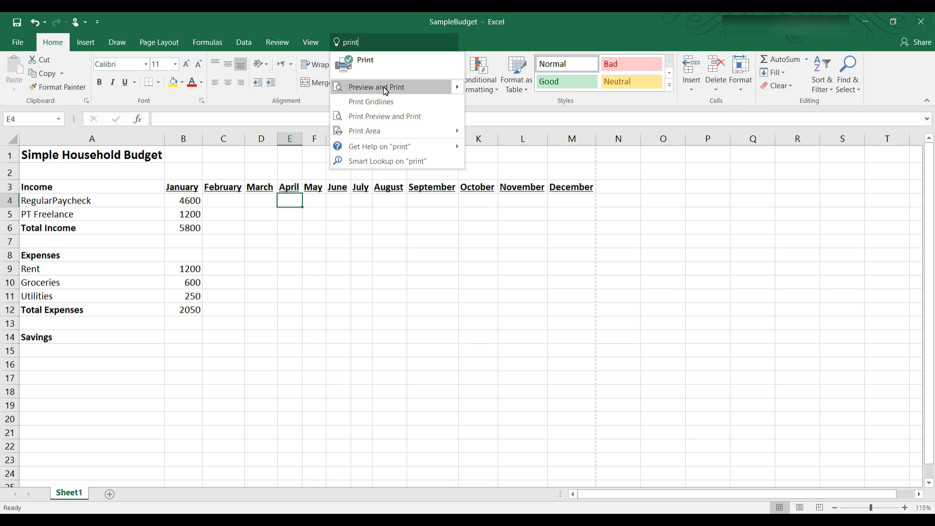
mouse_move(384, 136)
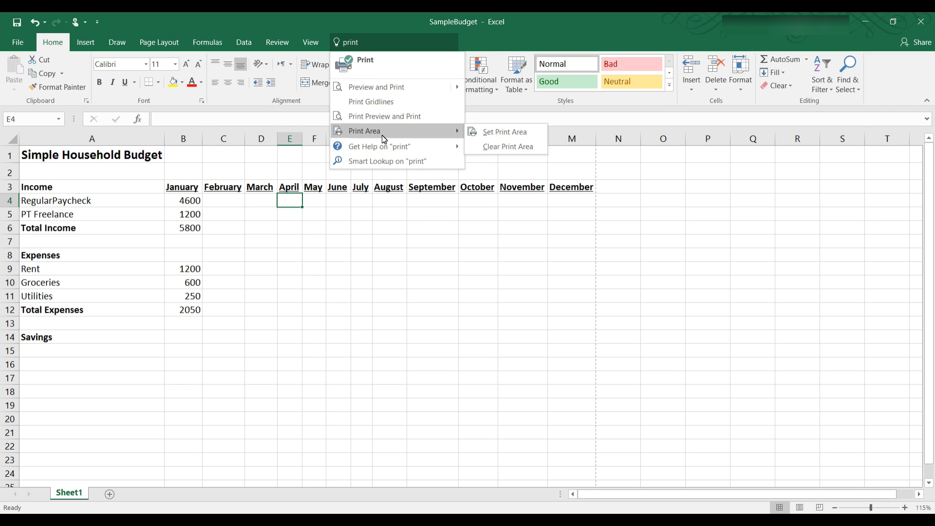
click(505, 136)
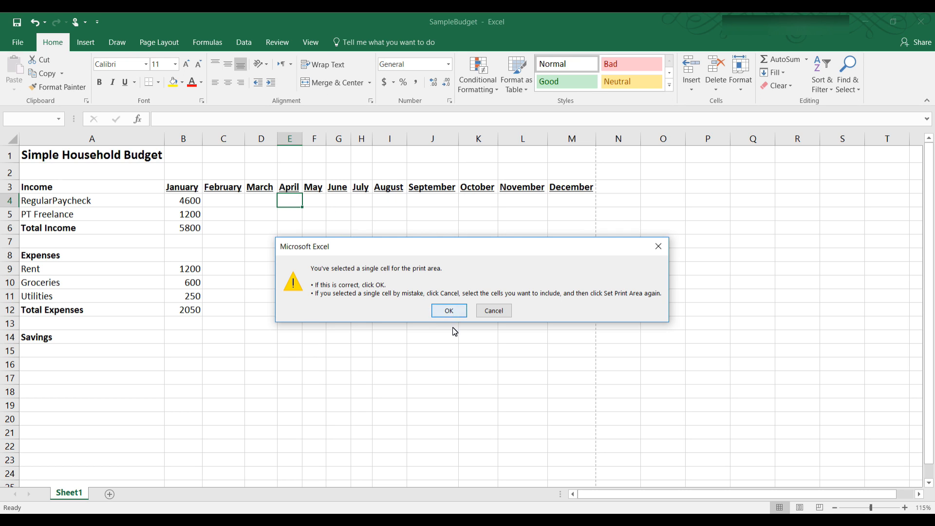
click(493, 312)
- Set the whole budget range A1:M14 as the sheet's print area, finding the command by searching for "print"
drag(29, 155, 578, 335)
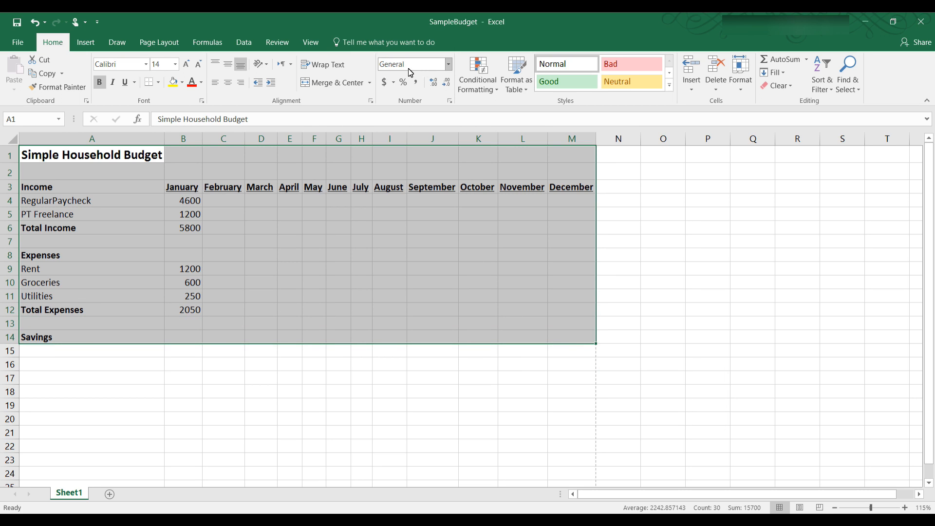
click(413, 43)
text(print)
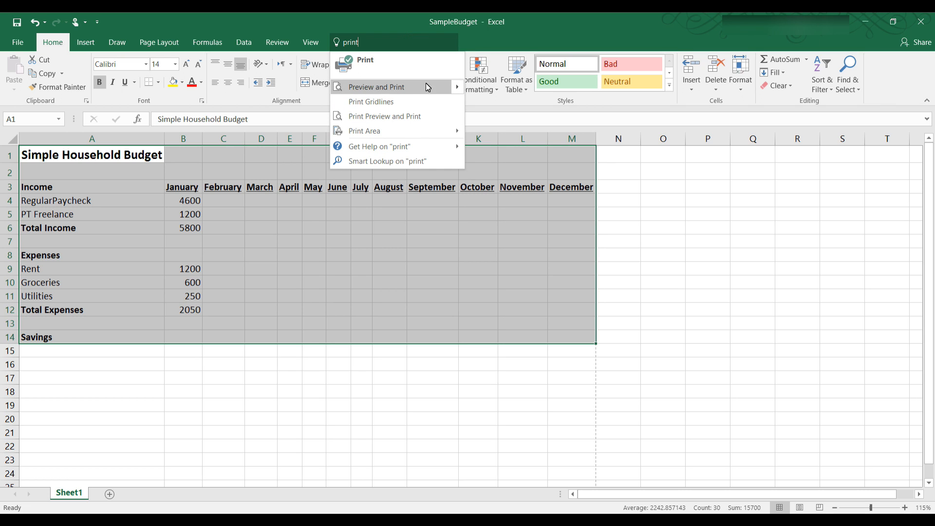
click(424, 135)
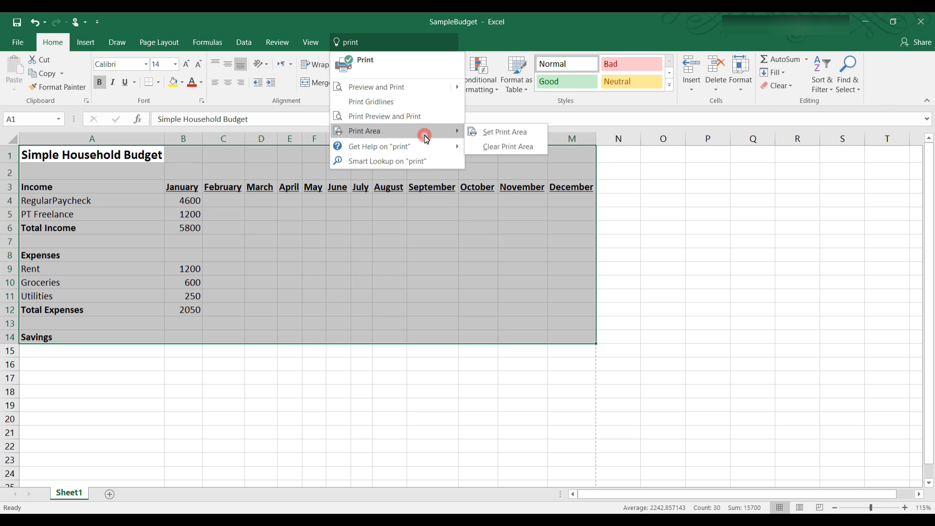
click(520, 134)
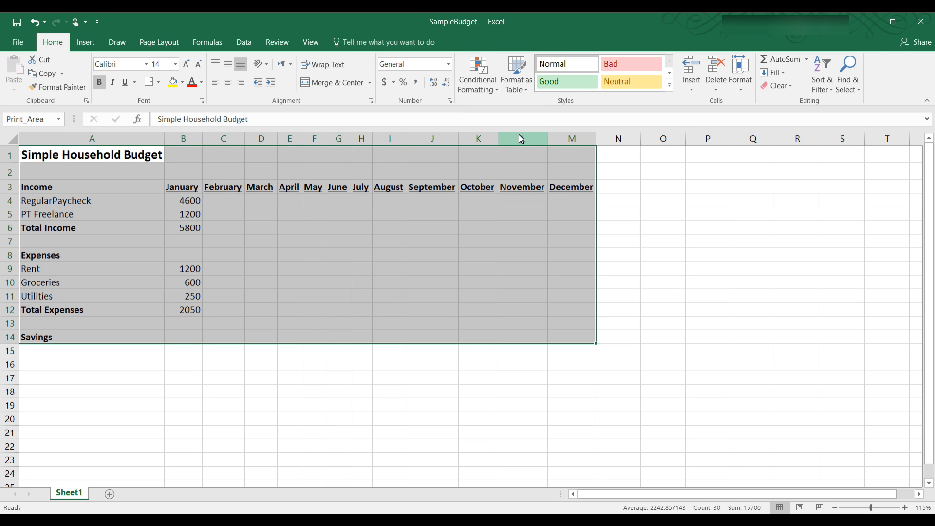
- Search the commands for "pivot table", review its suggestions and help topics, and browse All Help and Support down to the featured help
click(422, 33)
text(p)
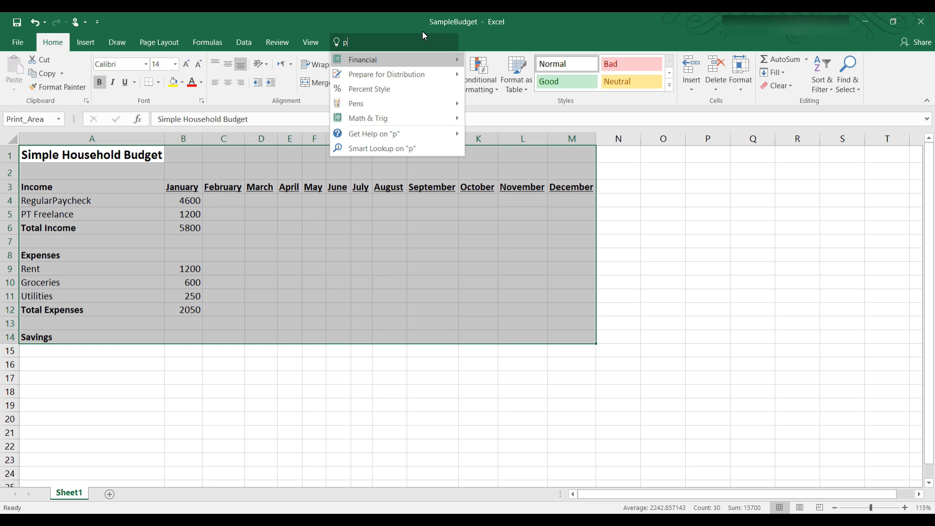
text(ivot)
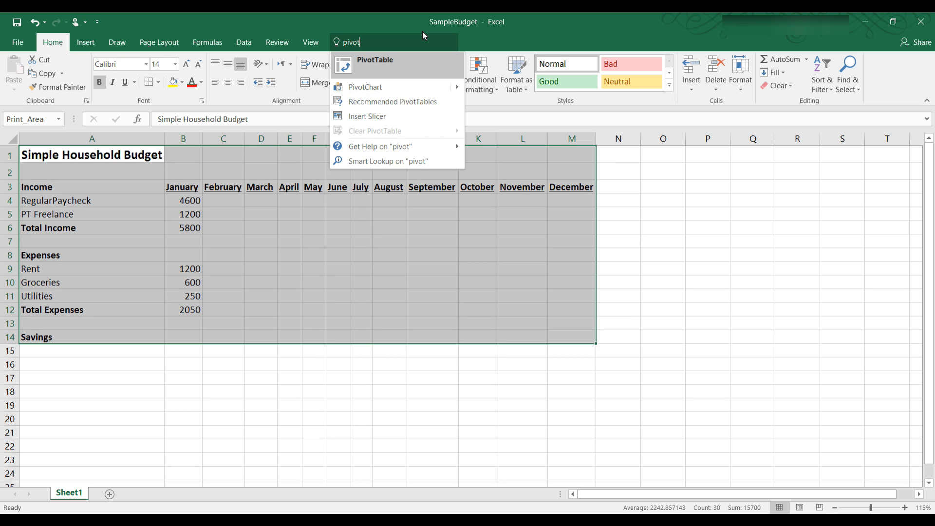
text( ta)
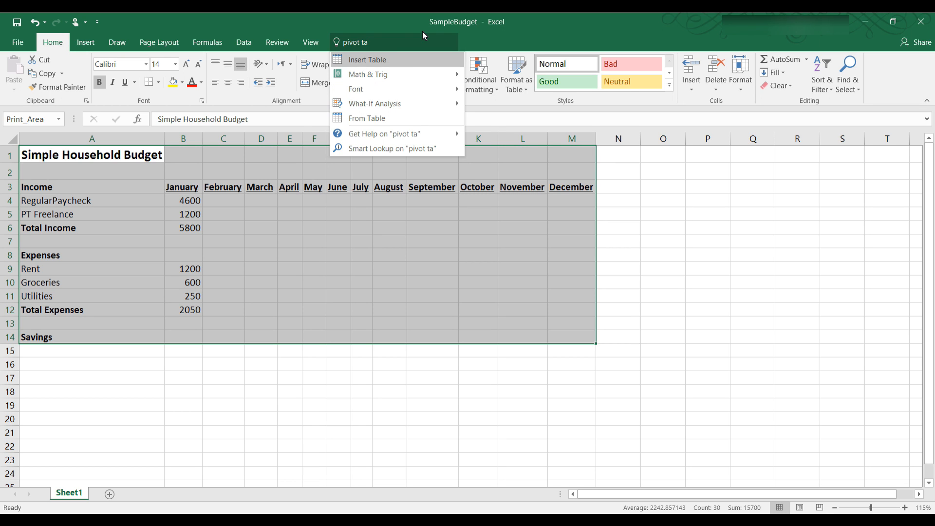
text(ble)
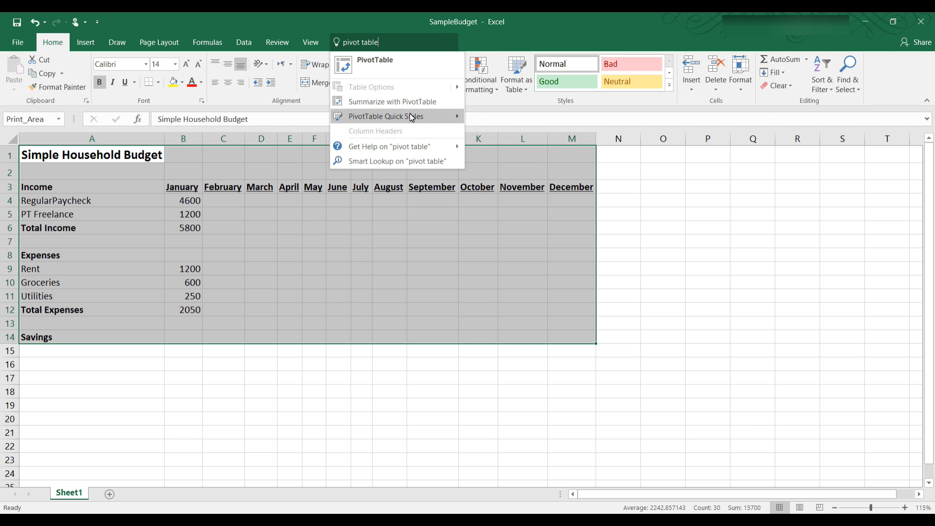
mouse_move(412, 117)
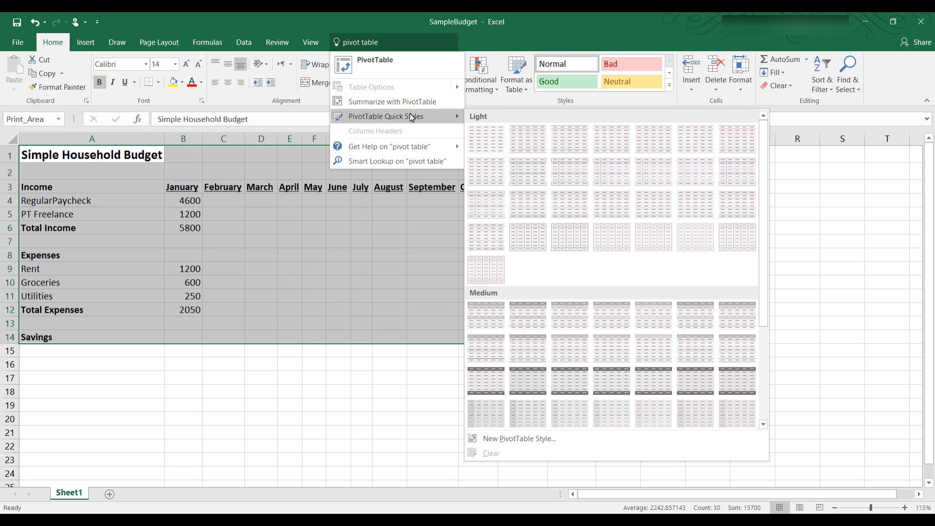
mouse_move(410, 147)
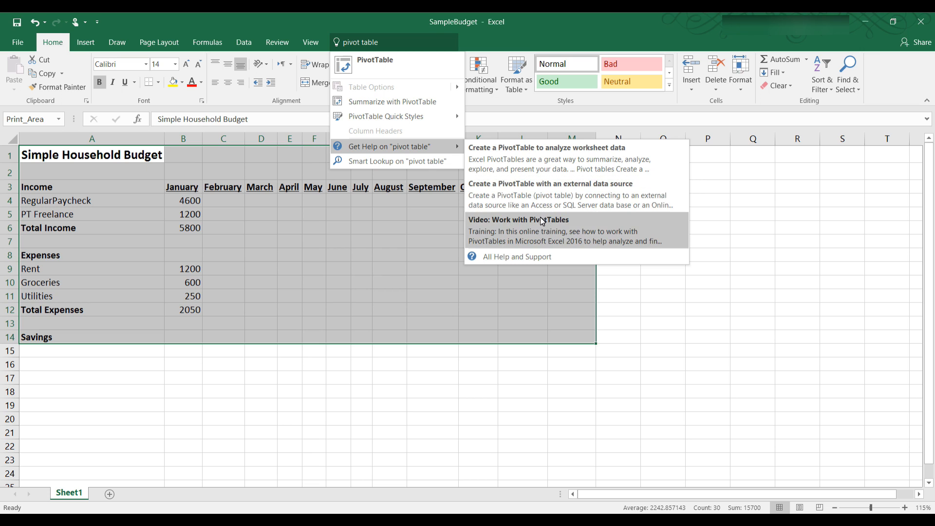
click(537, 256)
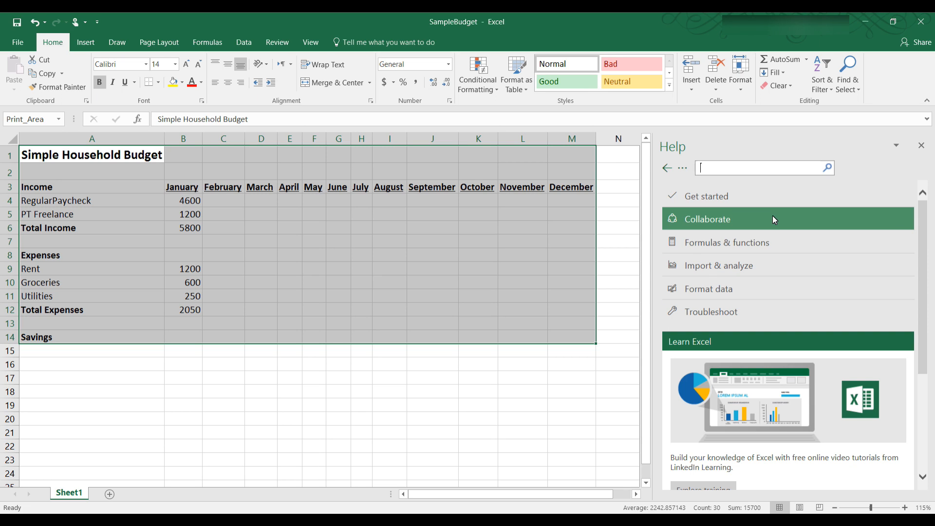
scroll(735, 215, down, 3)
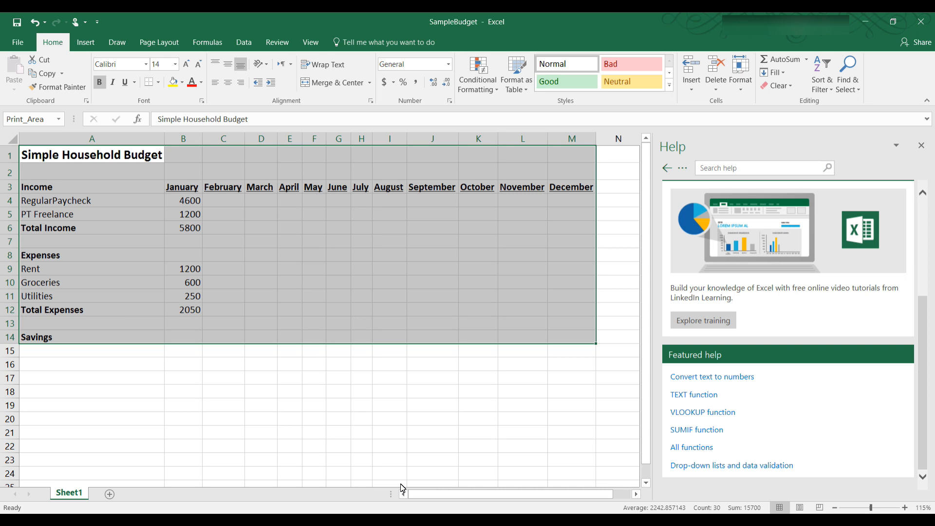